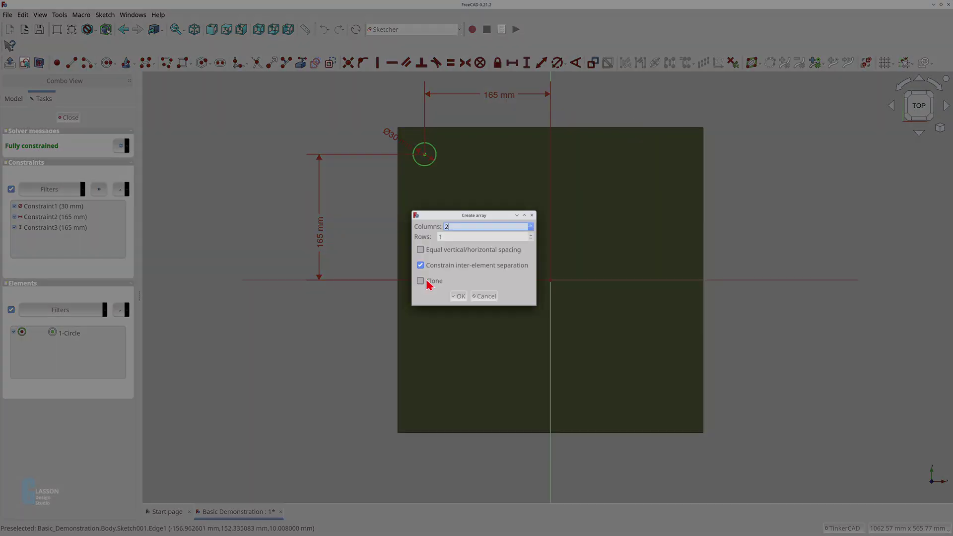
- Place the circle array, then set its angle constraint Constraint8 to 0° to level it
click(462, 297)
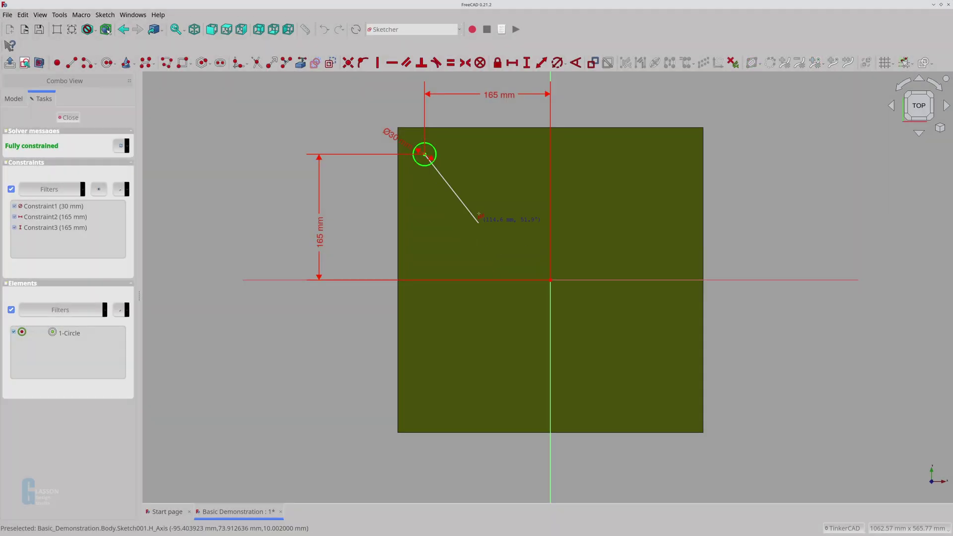
click(488, 177)
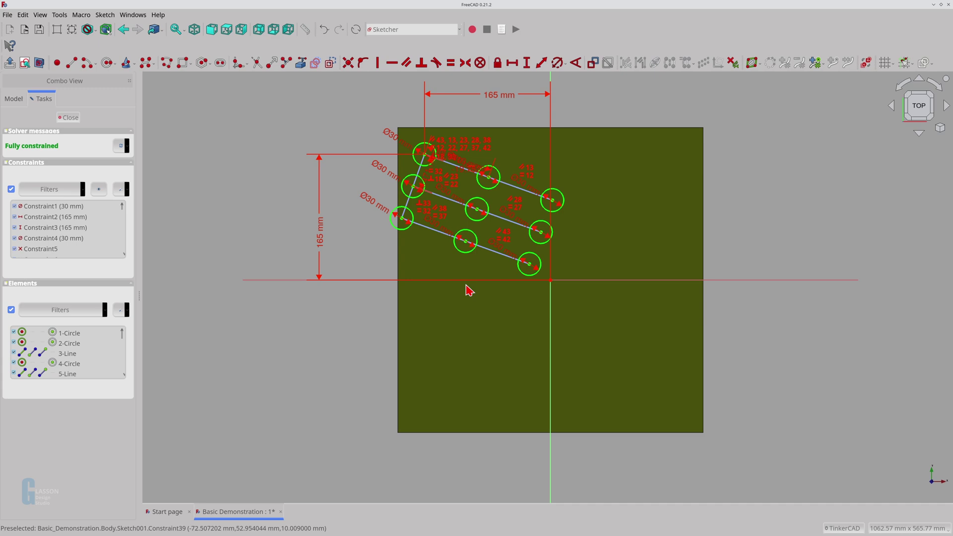
scroll(79, 252, down, 1)
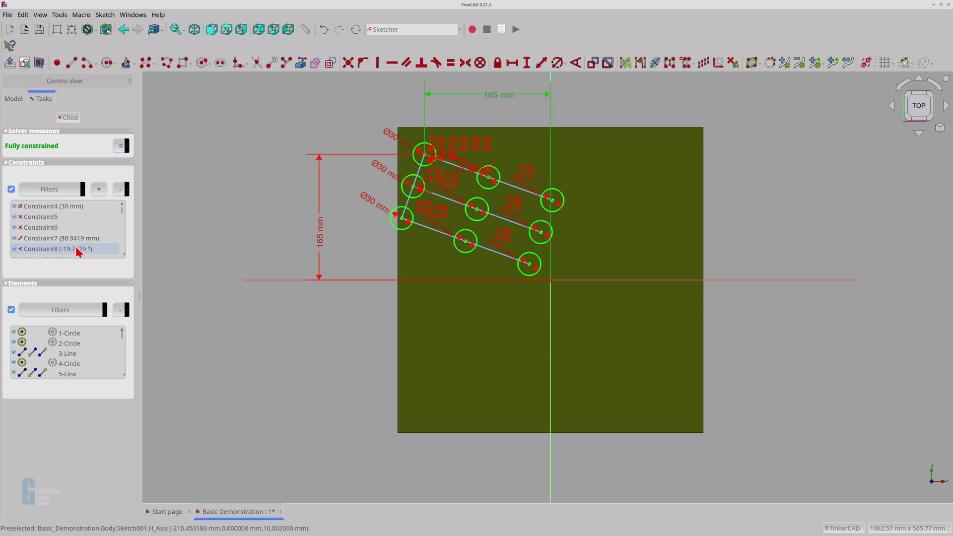
double_click(78, 248)
text(0)
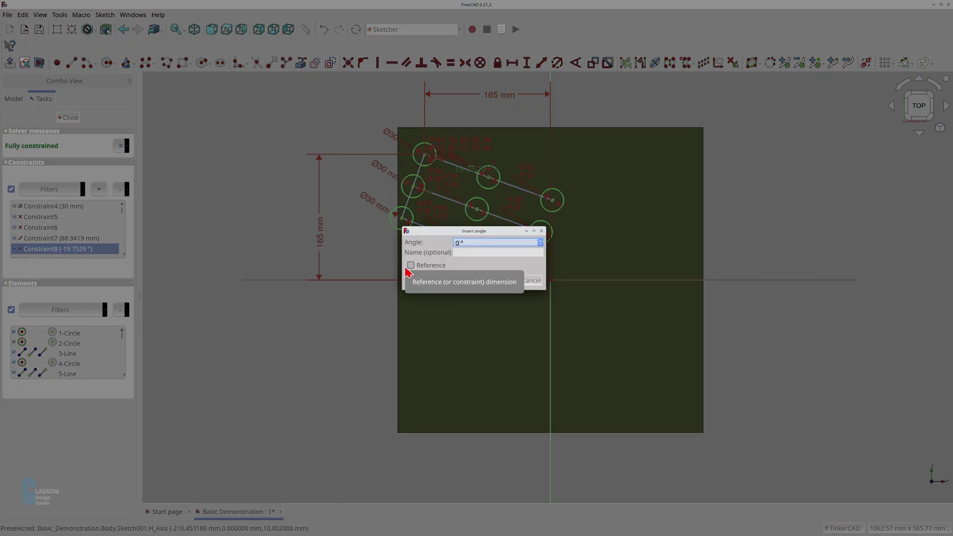
key(Return)
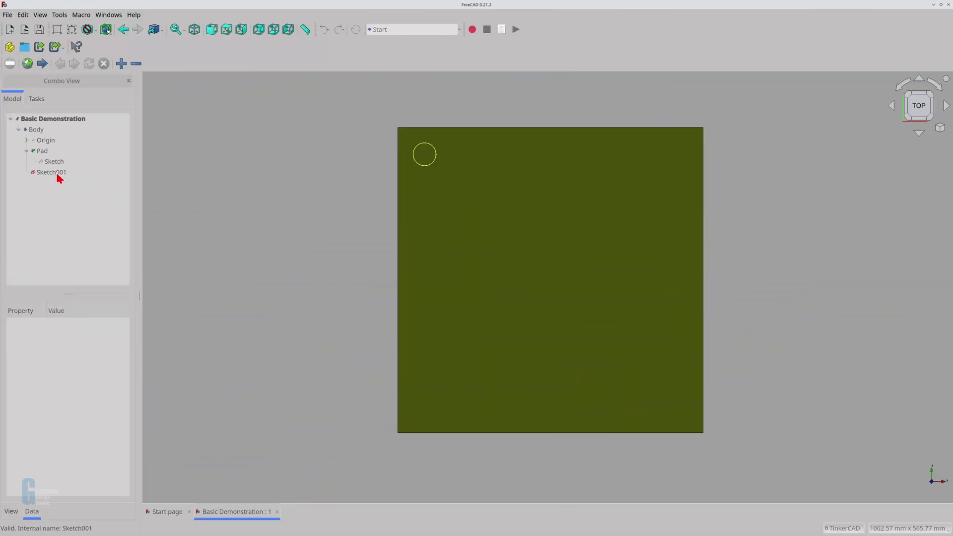
- Open Sketch001 and set up a rectangular array of the circle with 3 columns and 3 rows
click(58, 174)
double_click(57, 173)
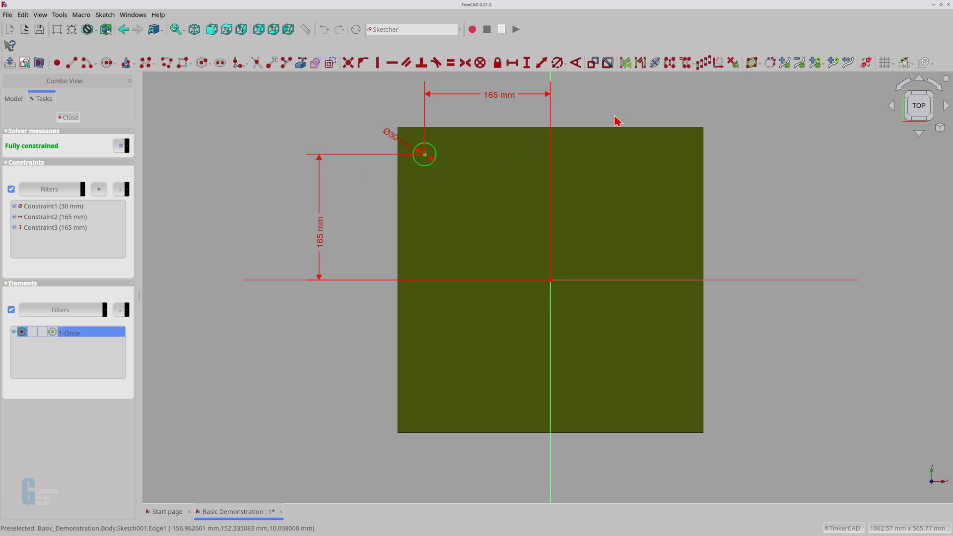
click(705, 62)
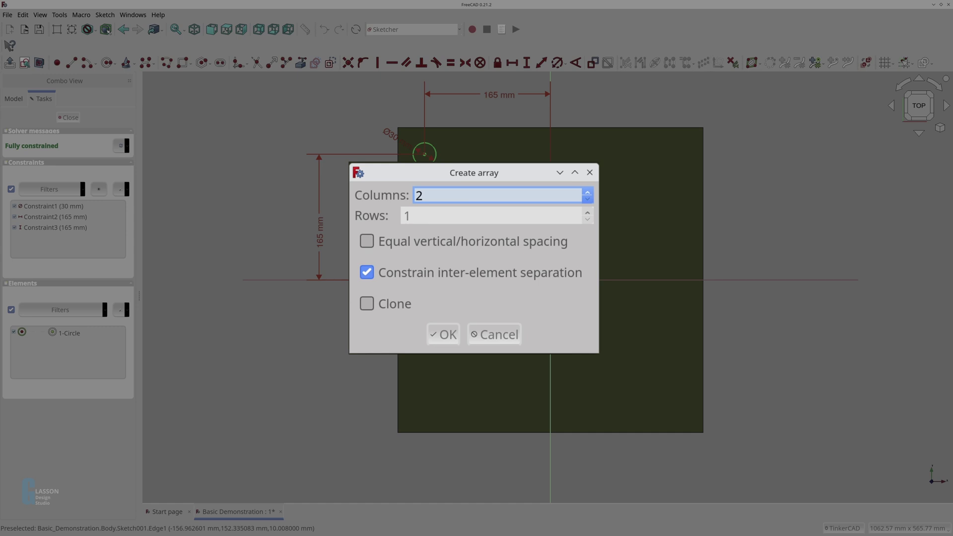
key(BackSpace)
text(3)
key(Tab)
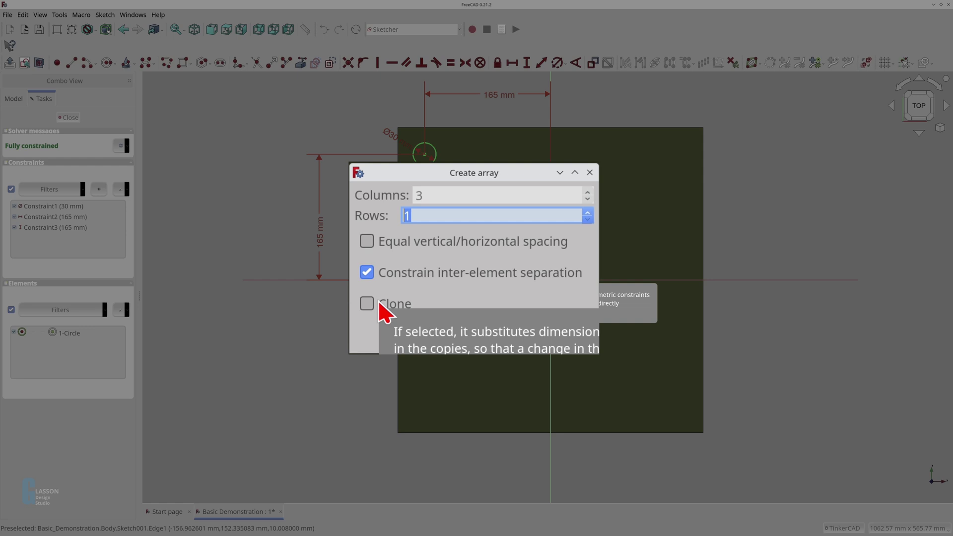
text(3)
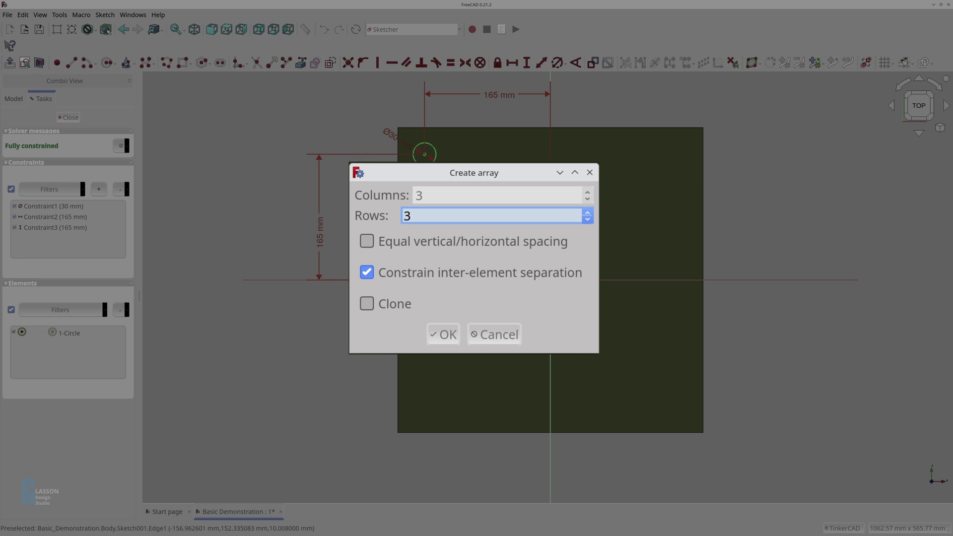
- Confirm the 3×3 array and place the Ø30 mm circles running diagonally down to the right
click(453, 341)
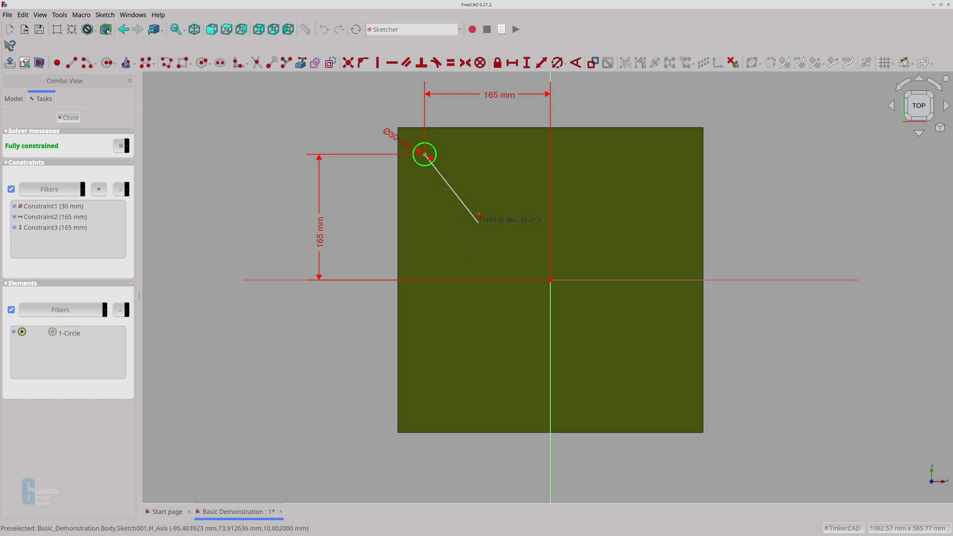
click(490, 179)
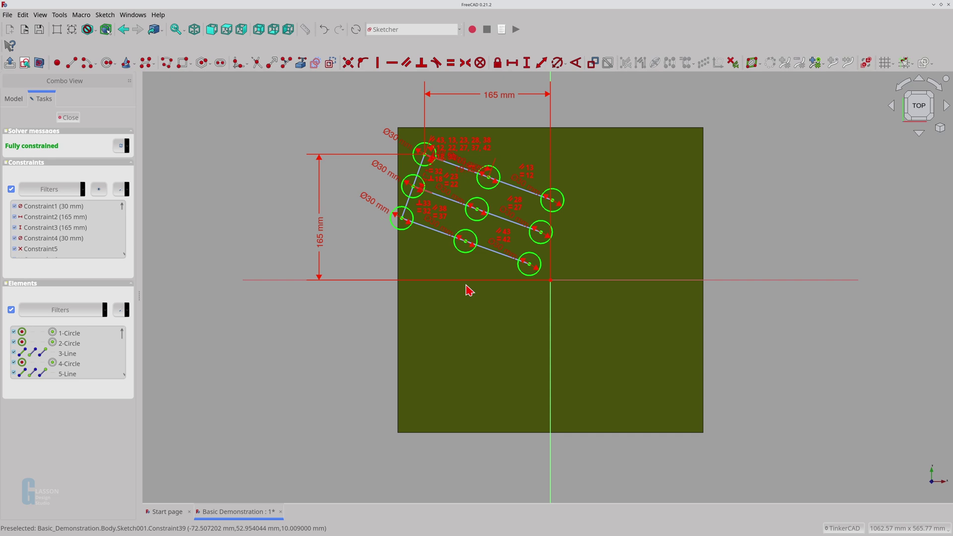
- Change the array's -19.75° angle constraint to 0° so the circle rows run level
click(76, 219)
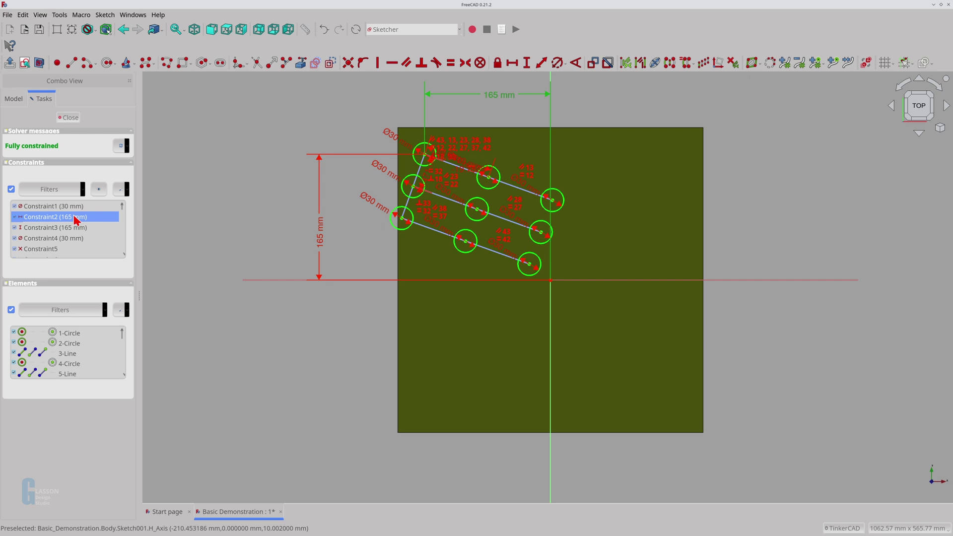
scroll(76, 219, down, 1)
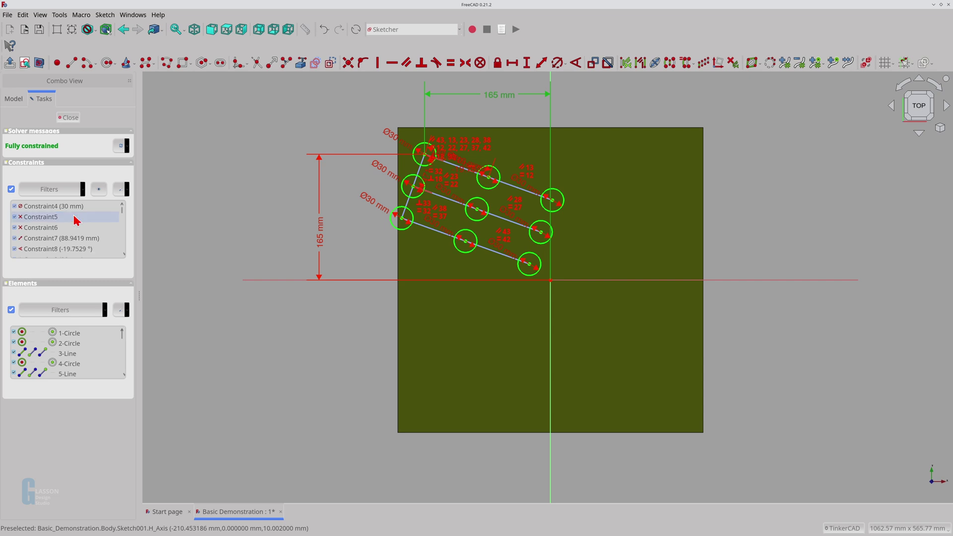
double_click(77, 250)
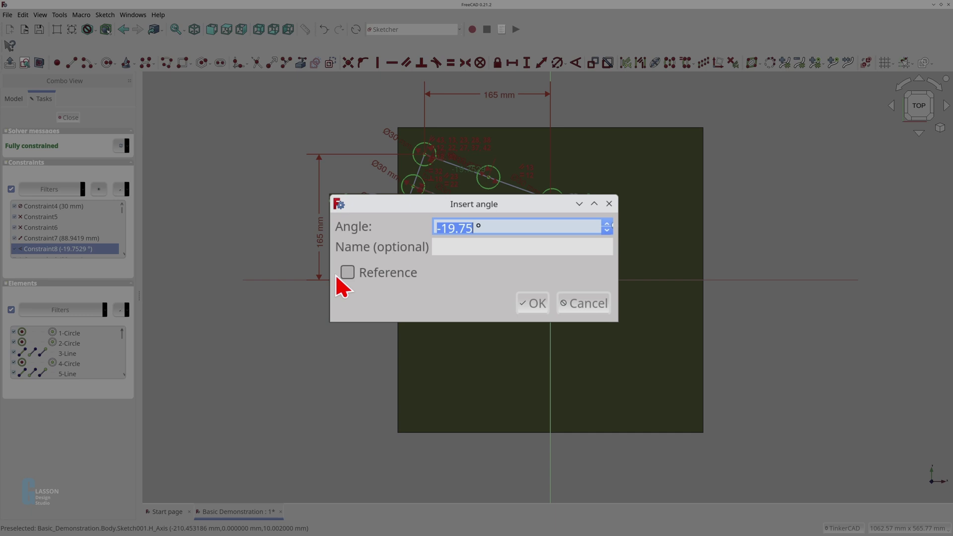
text(0)
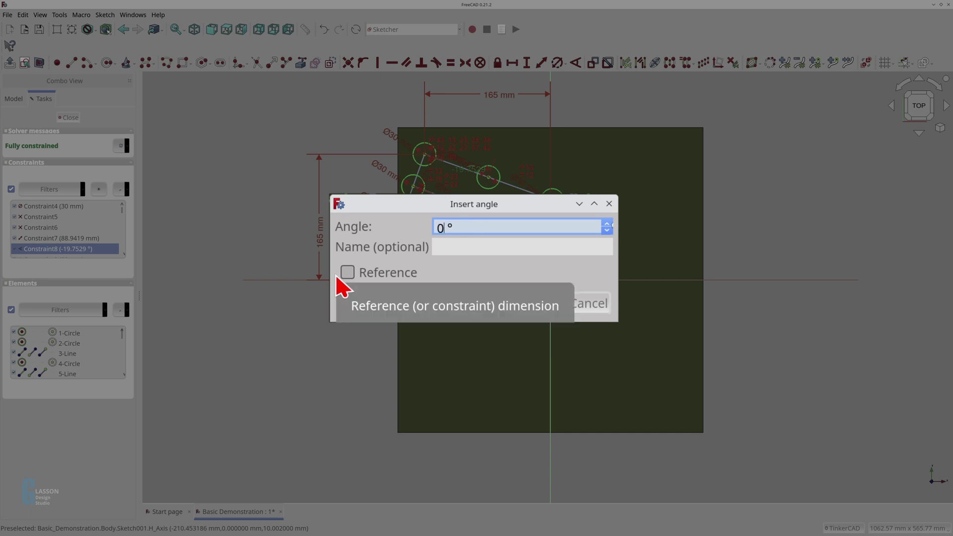
key(Return)
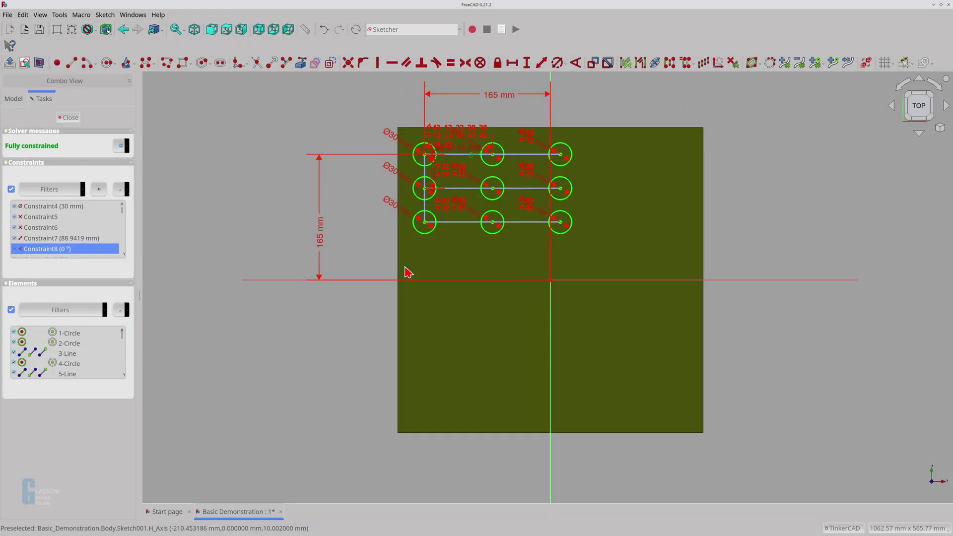
- Set the array spacing constraint Constraint7 to 60 mm
double_click(77, 240)
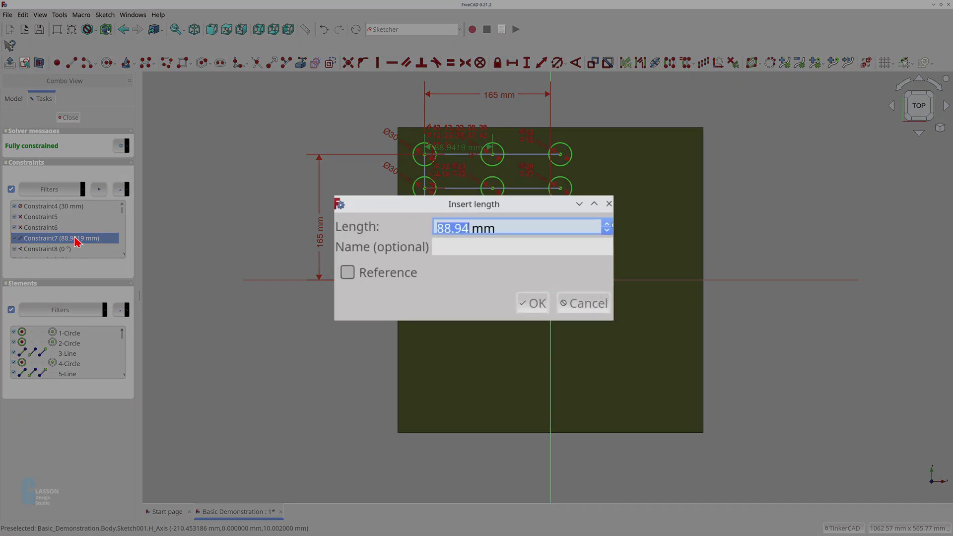
text(60)
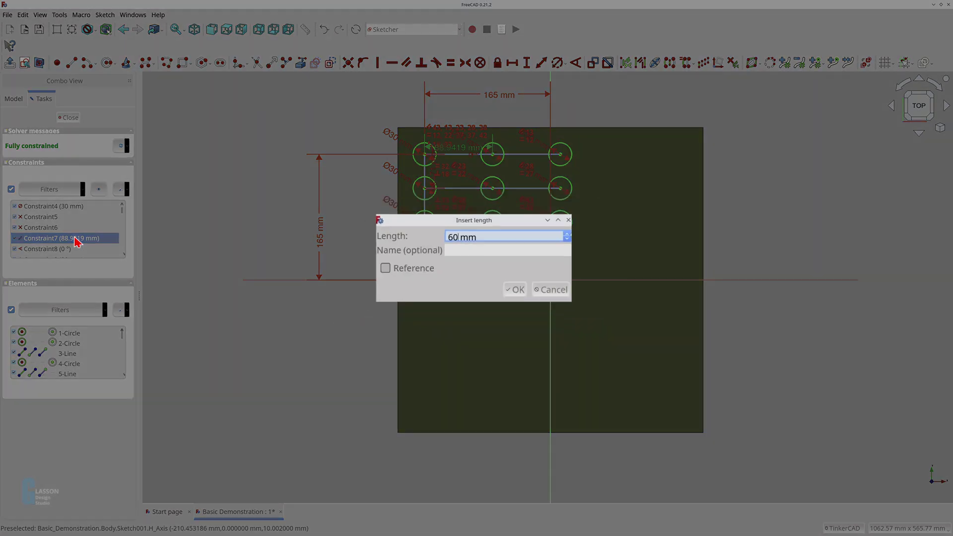
key(Return)
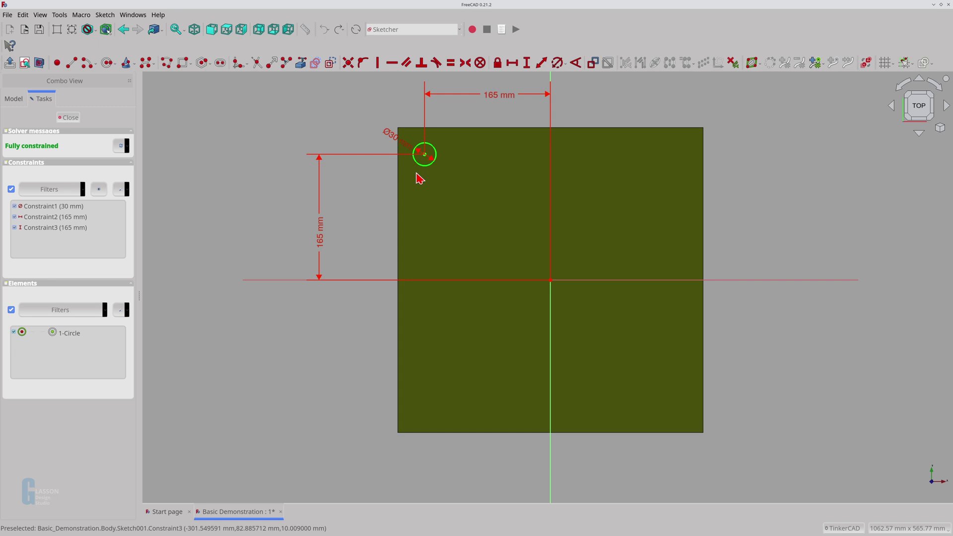
- Start a 3×3 rectangular array of the circle with Equal vertical/horizontal spacing enabled
click(423, 169)
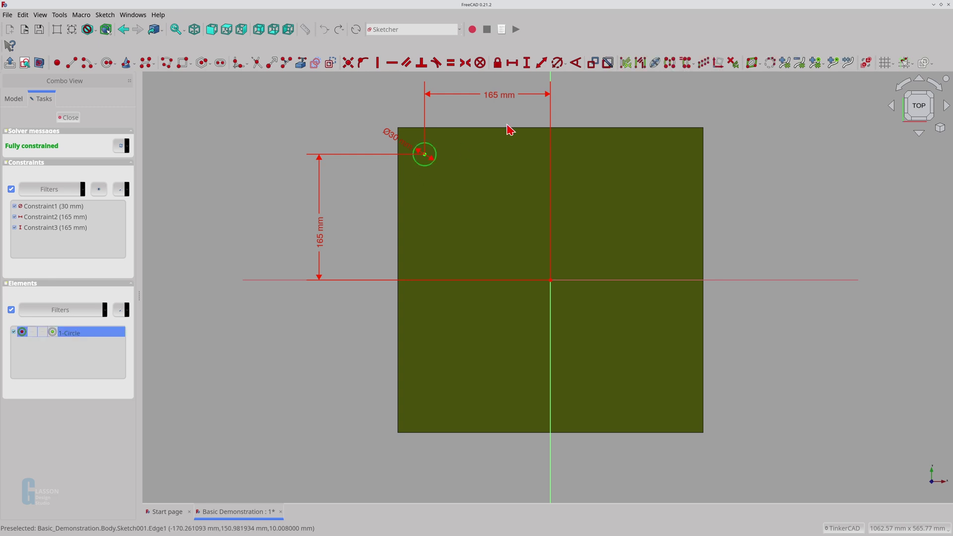
click(704, 63)
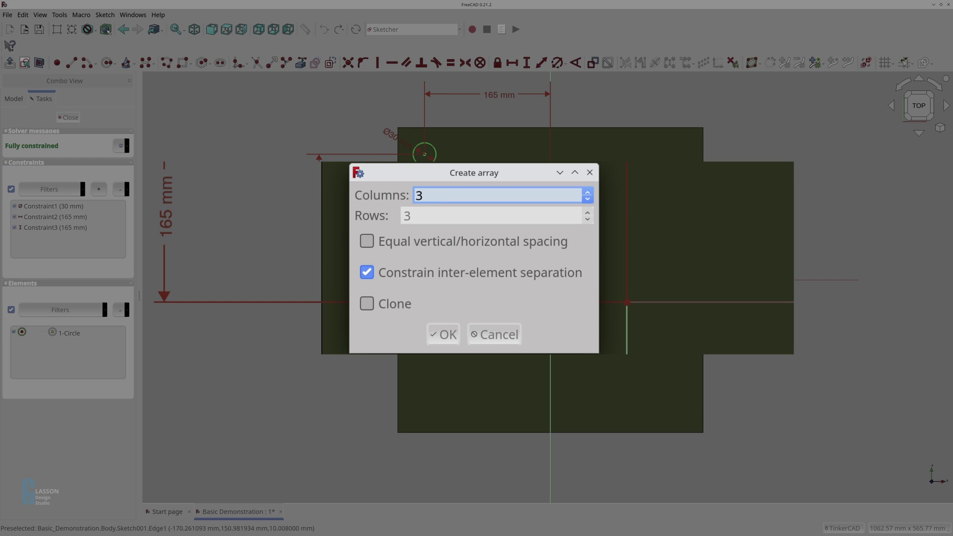
click(402, 241)
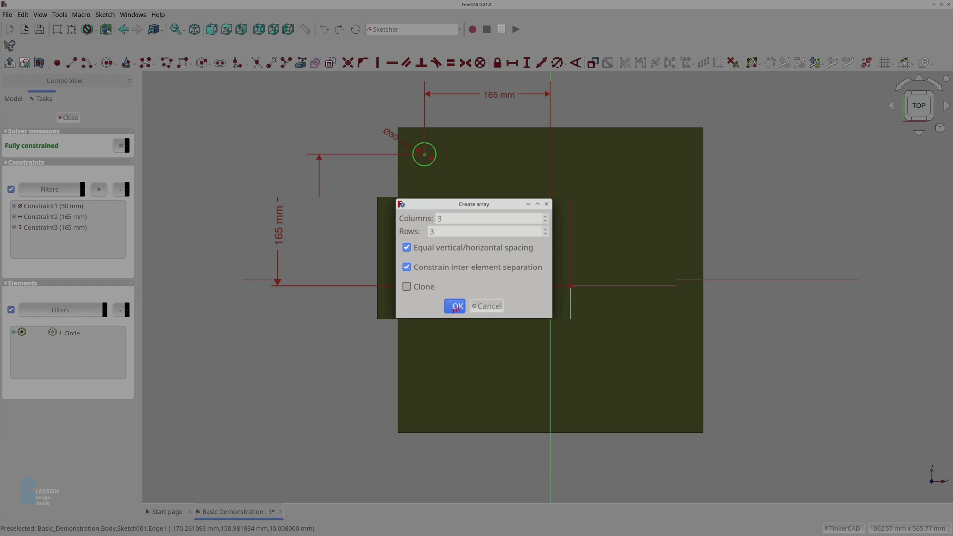
click(455, 306)
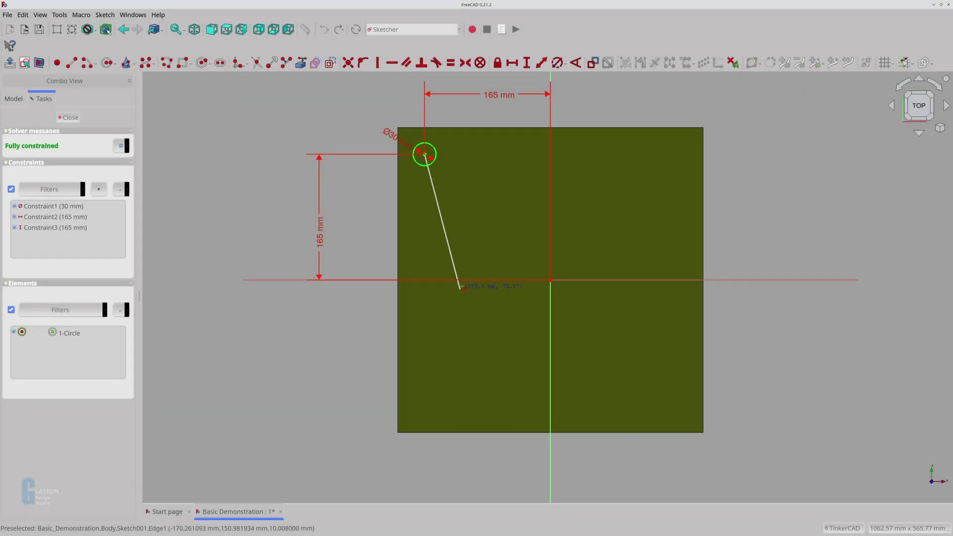
- Place the equally spaced circle array and set its spacing Constraint7 to 100 mm
click(614, 162)
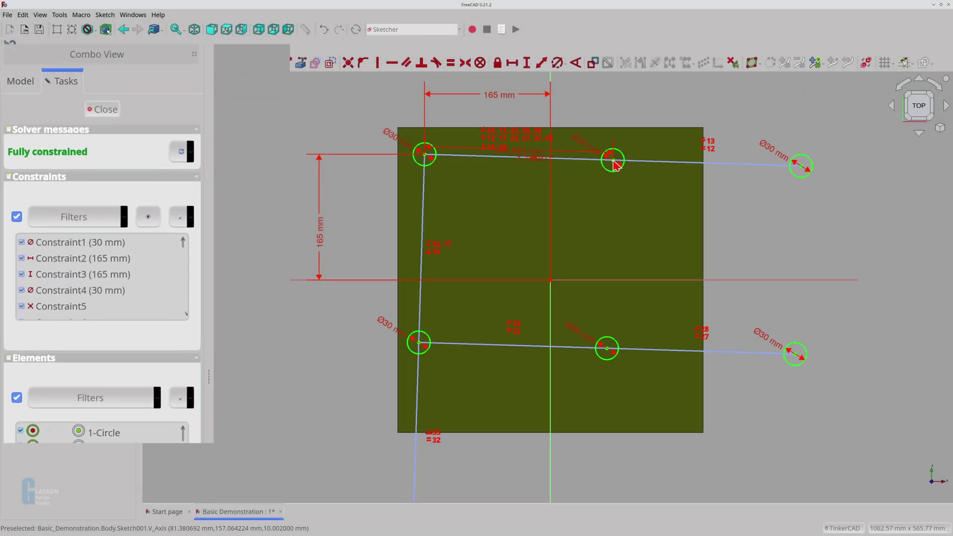
click(114, 243)
scroll(113, 246, down, 1)
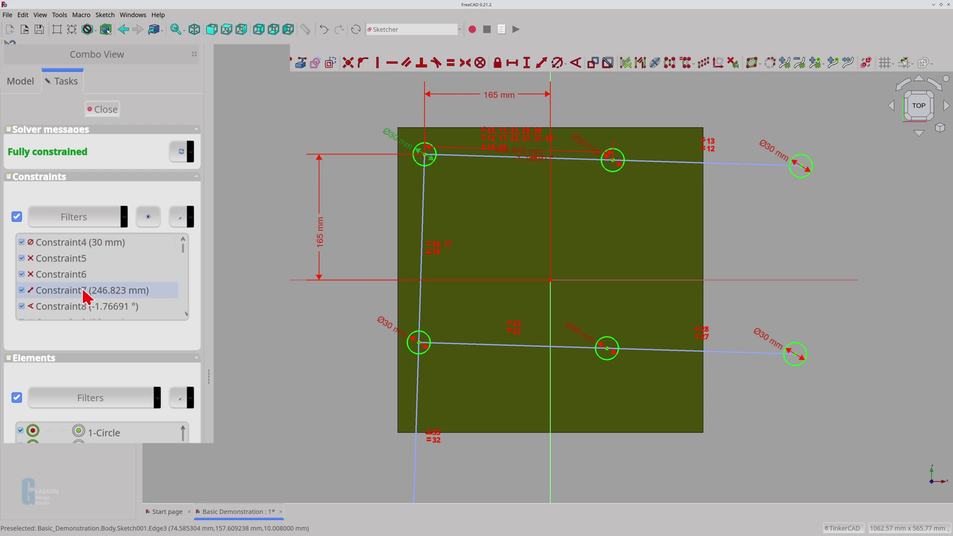
double_click(139, 292)
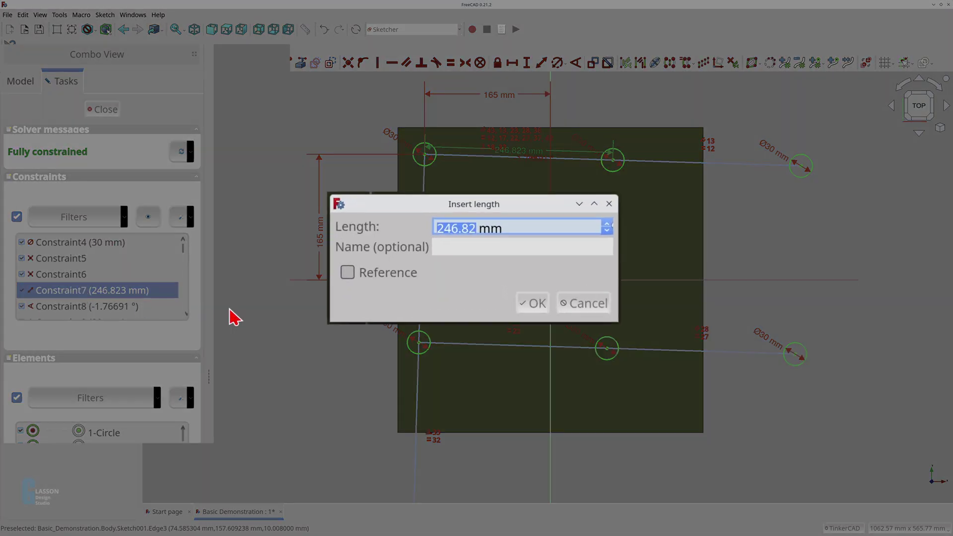
text(100)
key(Return)
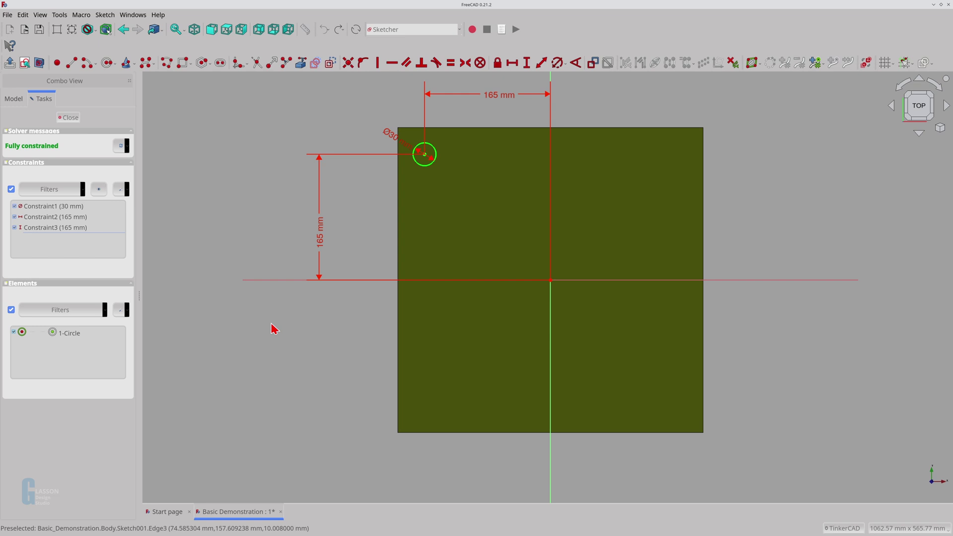
- Create a 3×3 circle array with Equal vertical/horizontal spacing turned off, placed slightly tilted
click(432, 166)
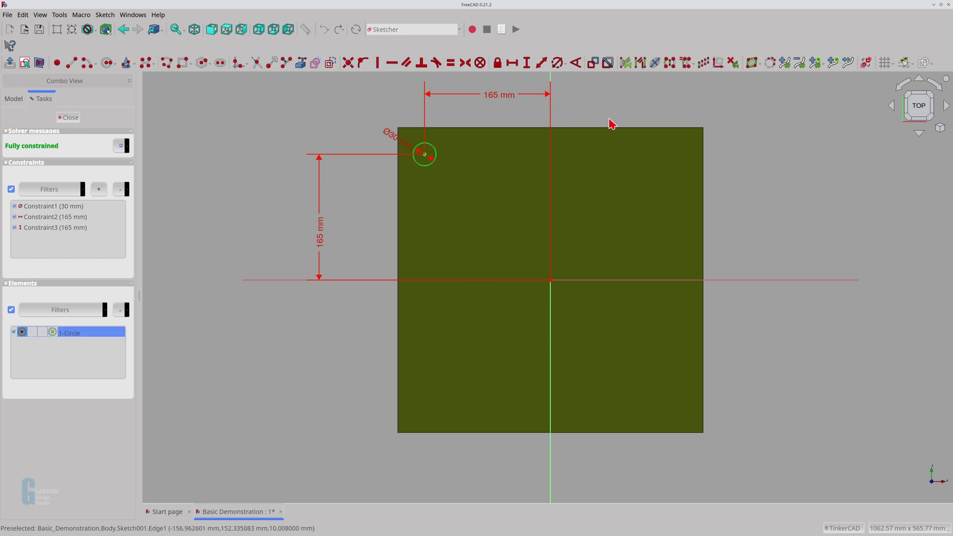
click(705, 63)
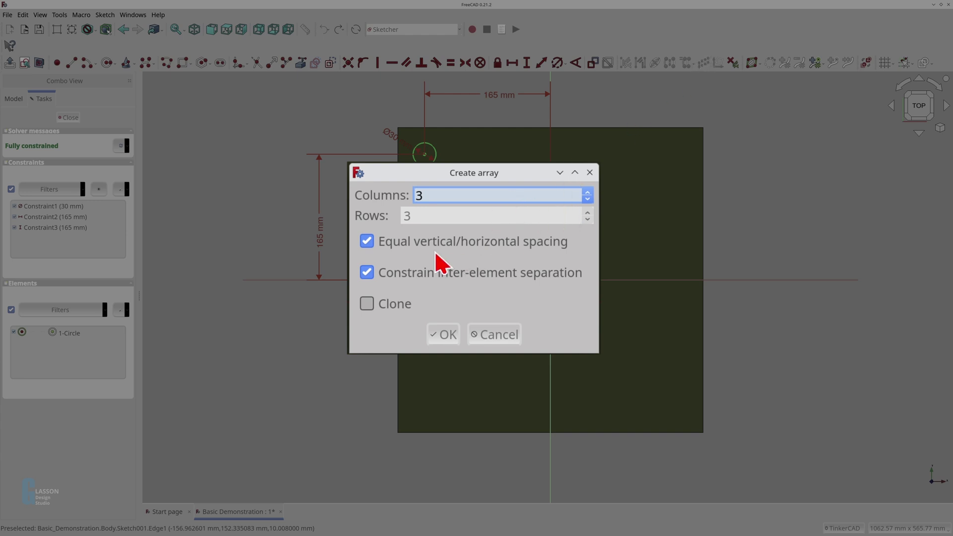
click(367, 240)
click(438, 334)
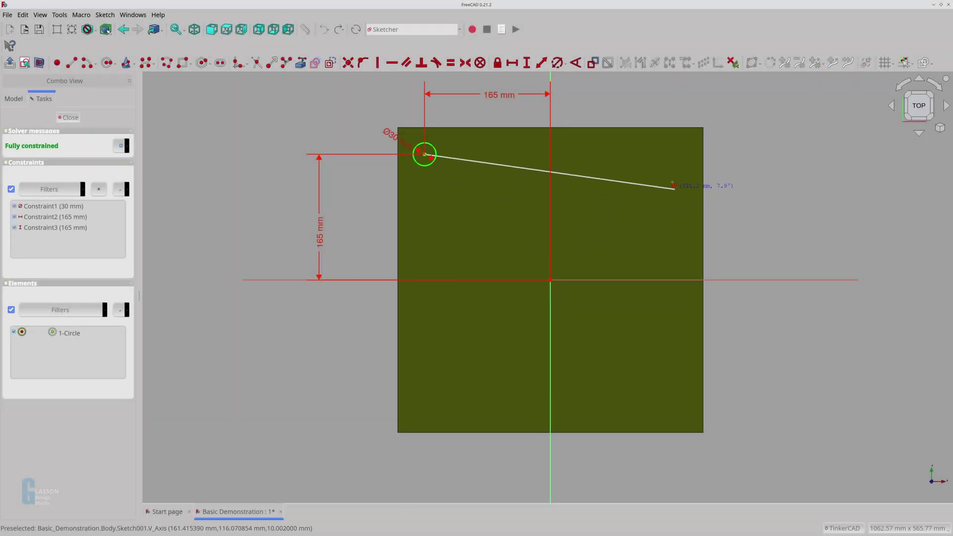
click(669, 170)
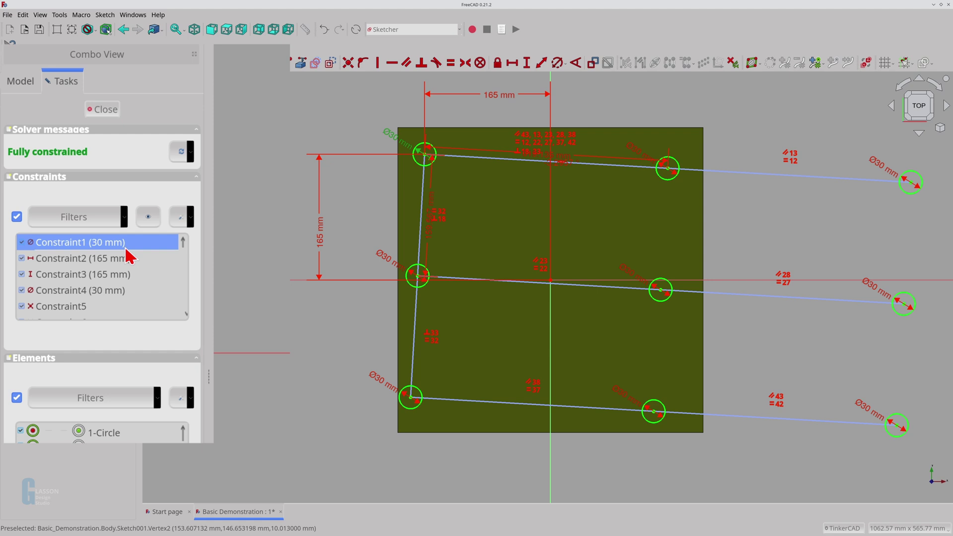
- Change the 319.135 mm column spacing constraint Constraint7 to 80 mm
scroll(130, 257, down, 2)
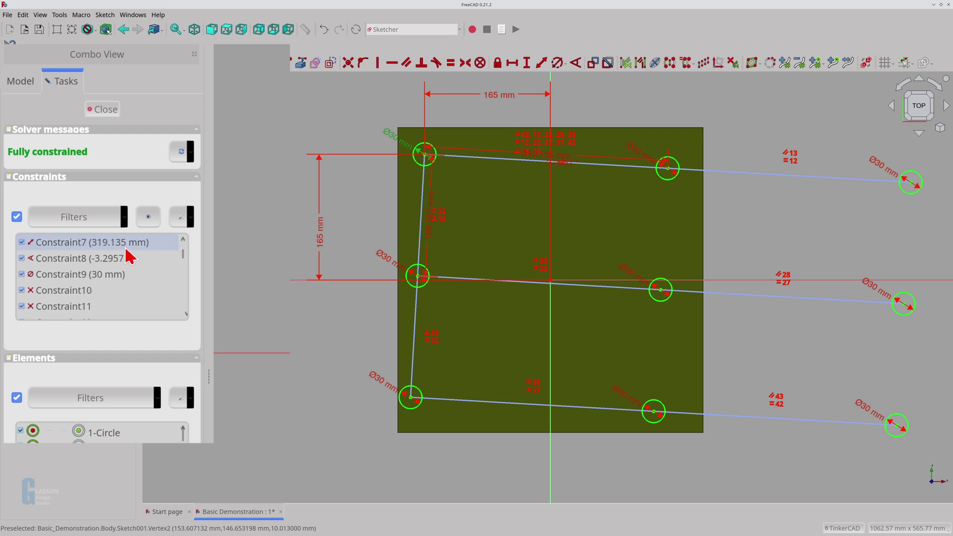
click(97, 248)
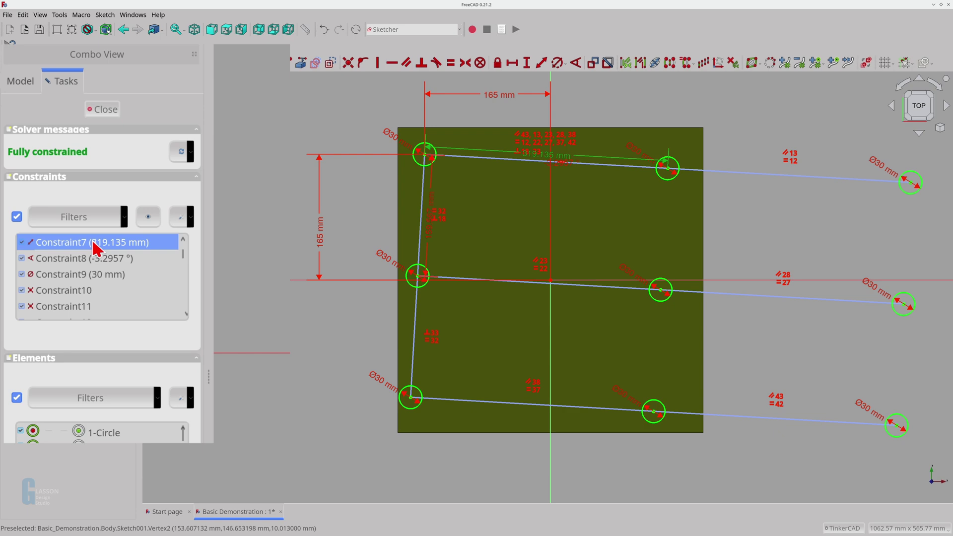
double_click(97, 247)
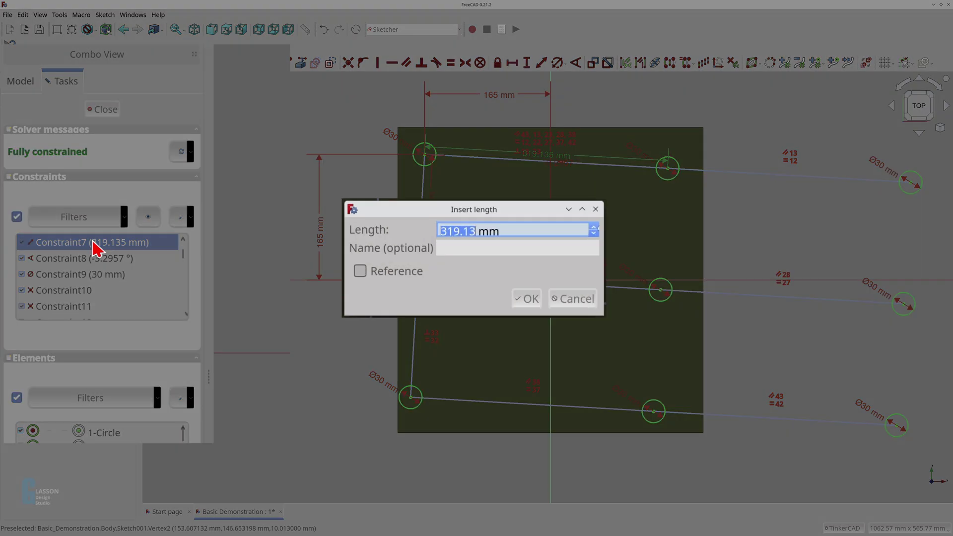
text(80)
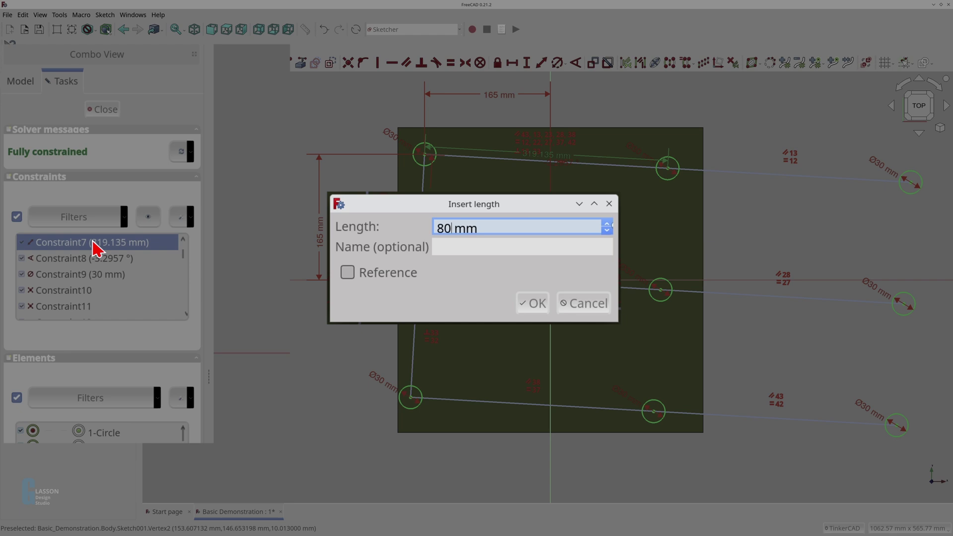
key(Return)
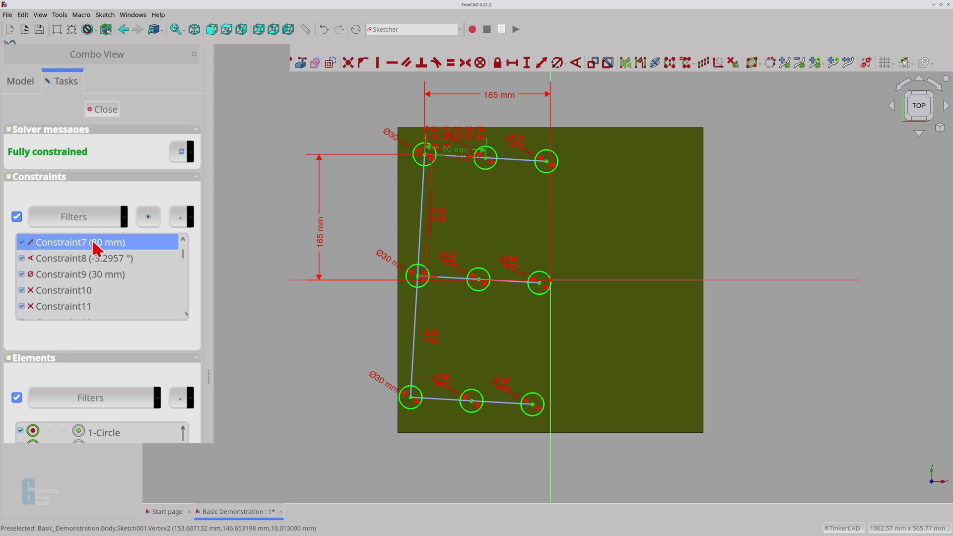
- Change the 159.567 mm row spacing constraint Constraint17 to 100 mm
scroll(97, 263, down, 1)
scroll(97, 265, down, 1)
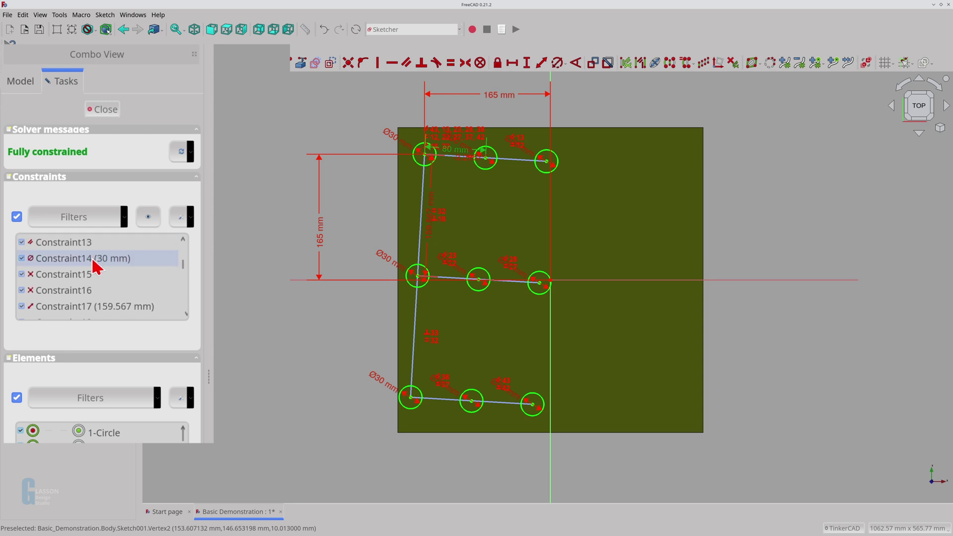
click(88, 308)
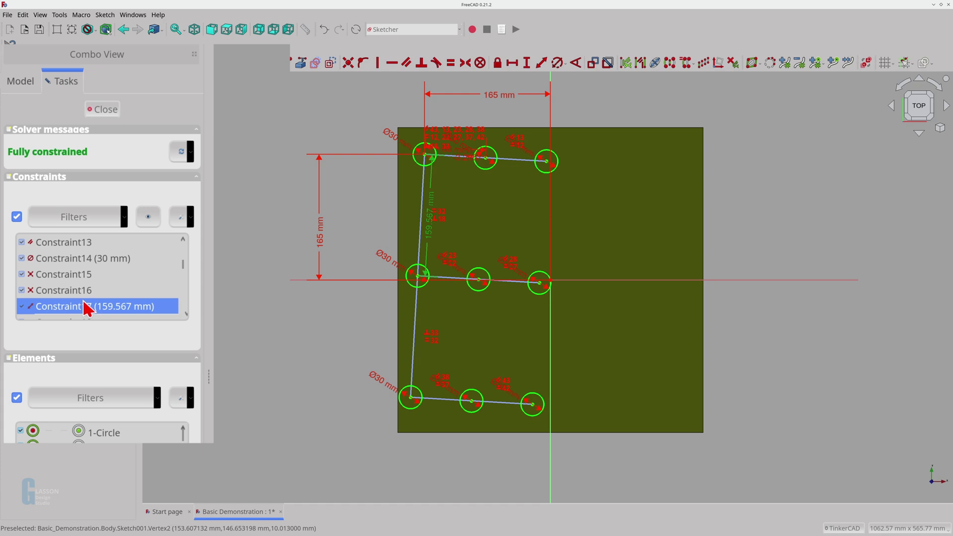
double_click(88, 307)
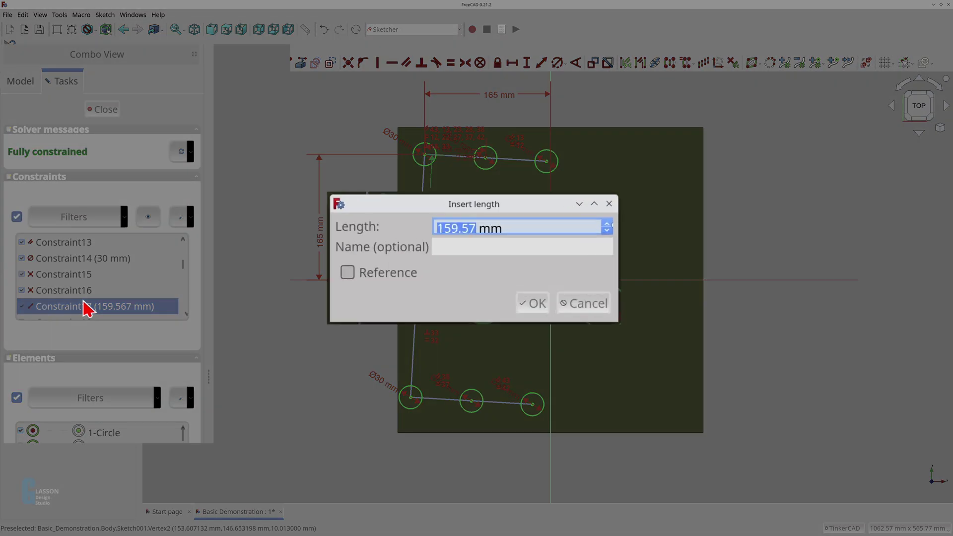
text(100)
key(Return)
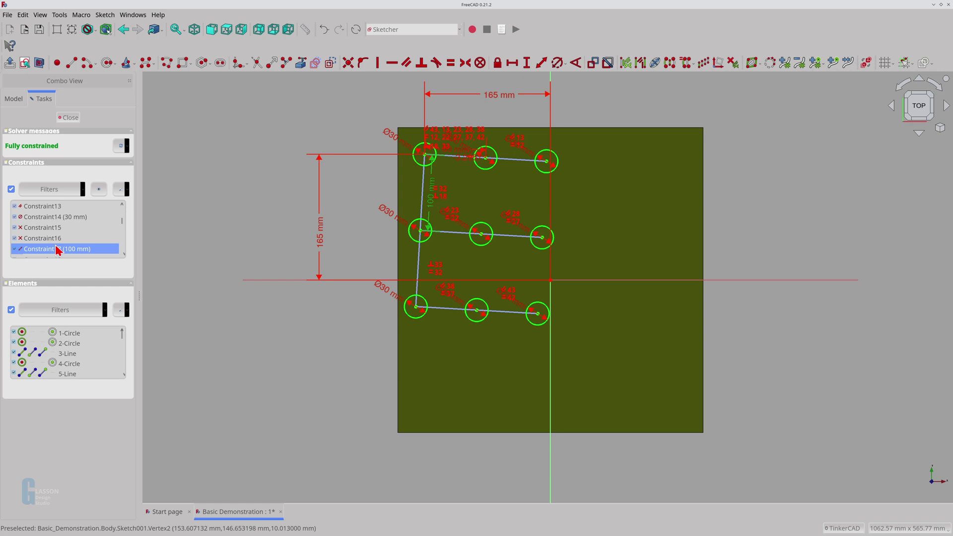
click(23, 16)
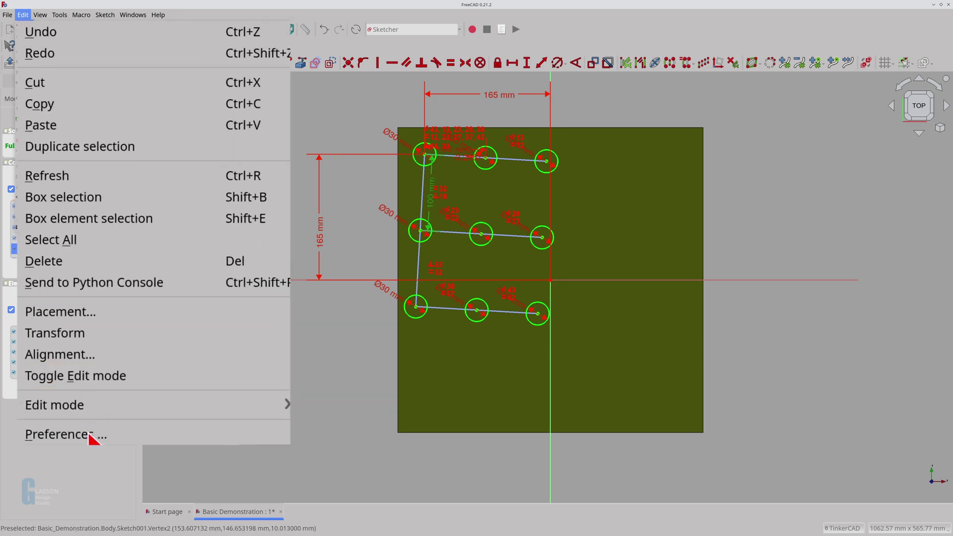
click(89, 436)
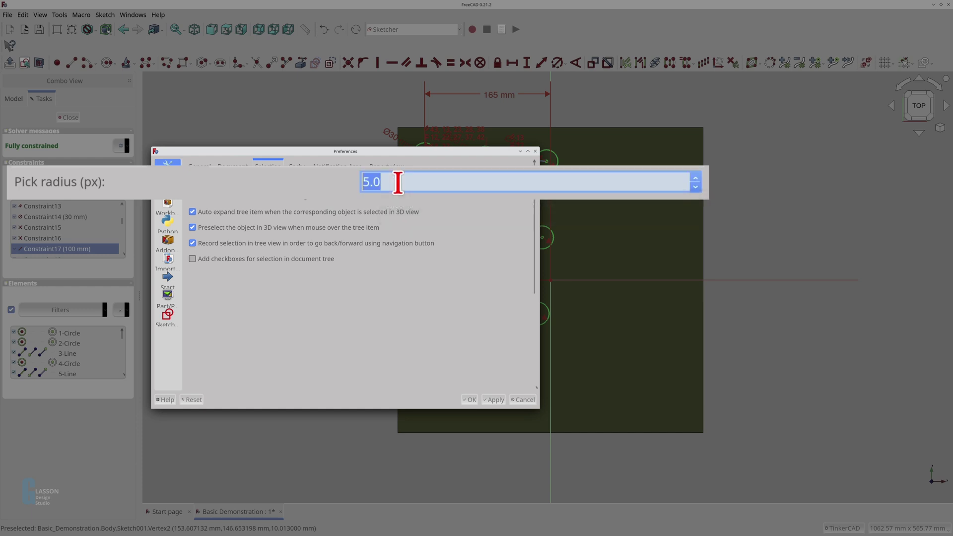
text(10)
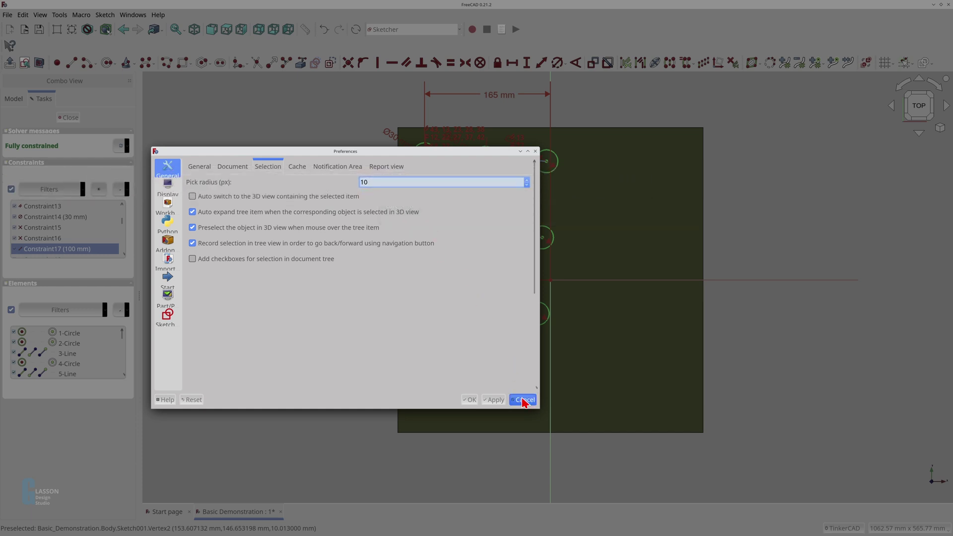
click(523, 400)
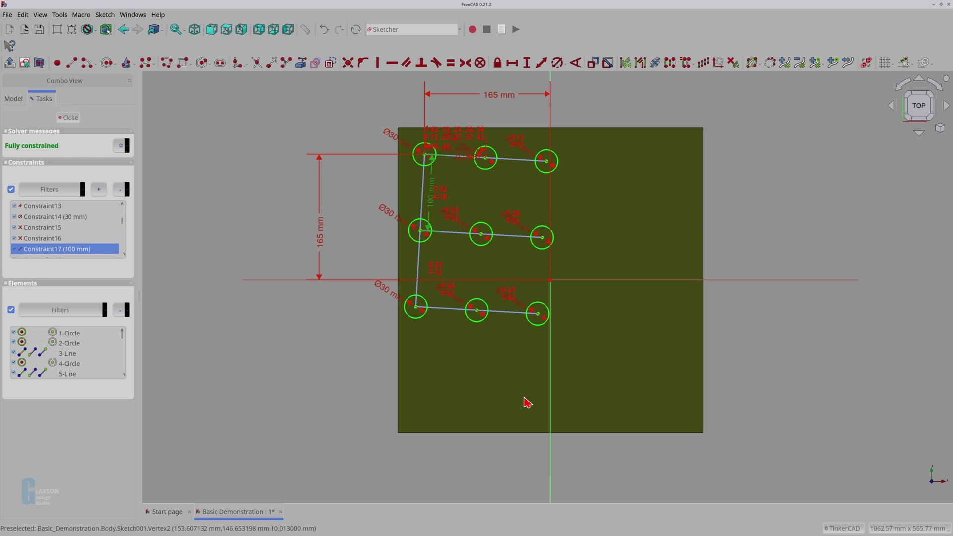
- Undo the previous array and set up a new rectangular array of the circle with all options off
click(245, 378)
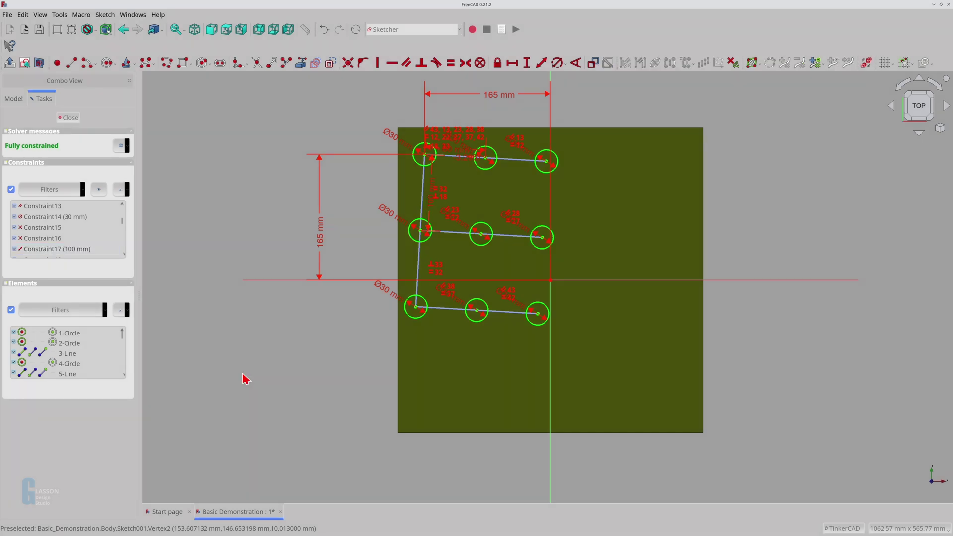
key(ctrl+z)
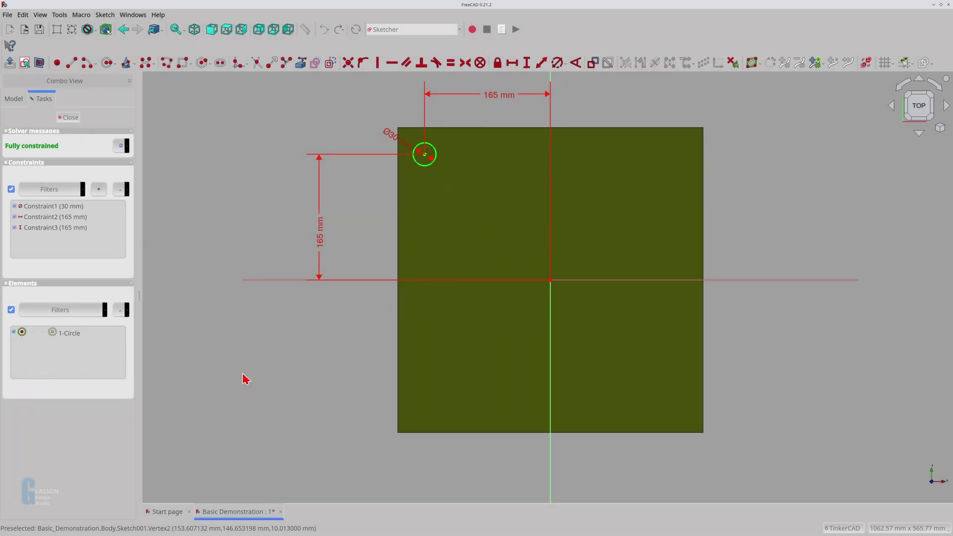
click(426, 172)
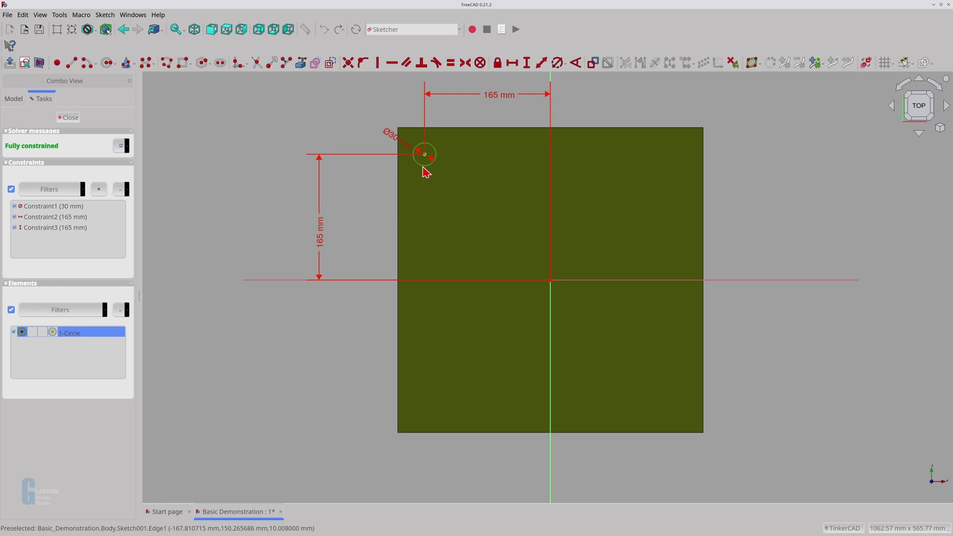
click(710, 70)
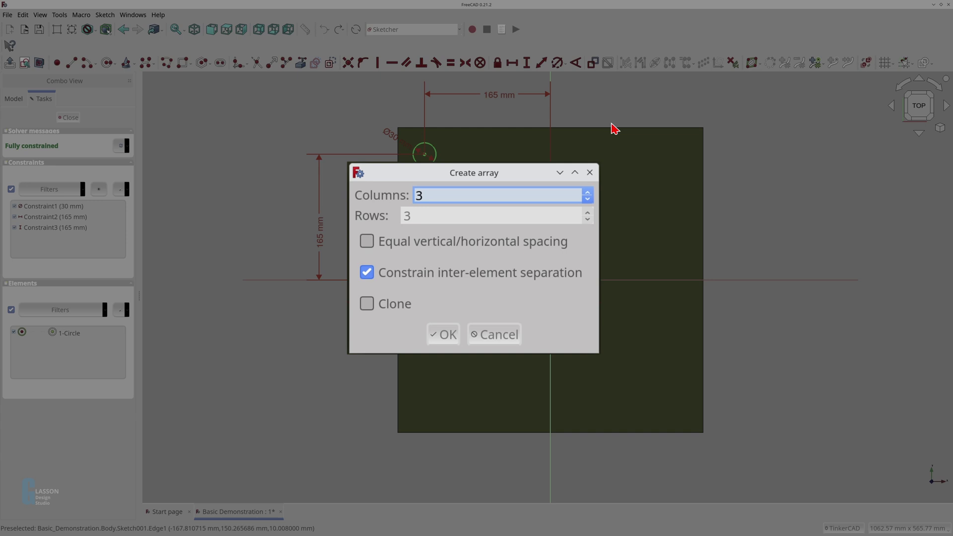
mouse_move(380, 269)
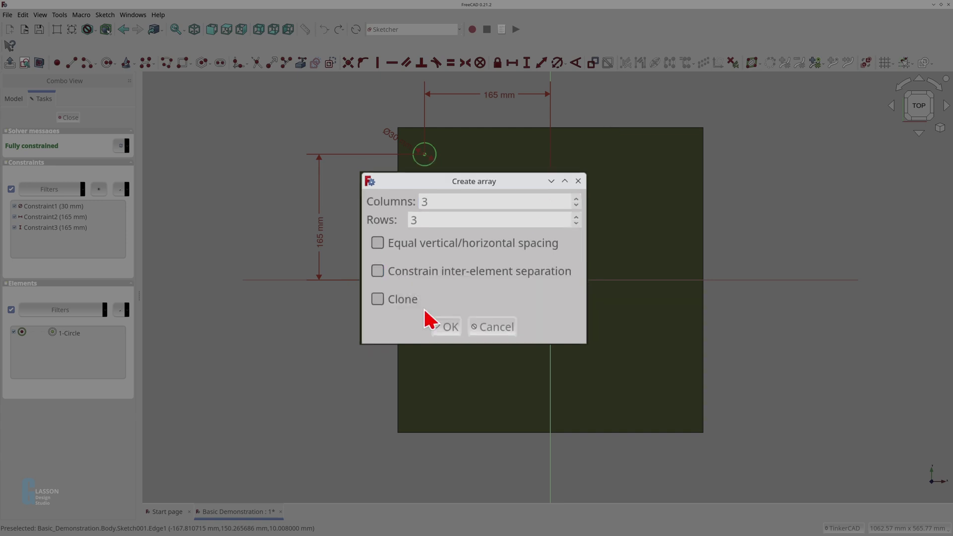
click(440, 334)
- Place the unconstrained 3×3 array and drag the top-right and centre circles to new positions
click(583, 174)
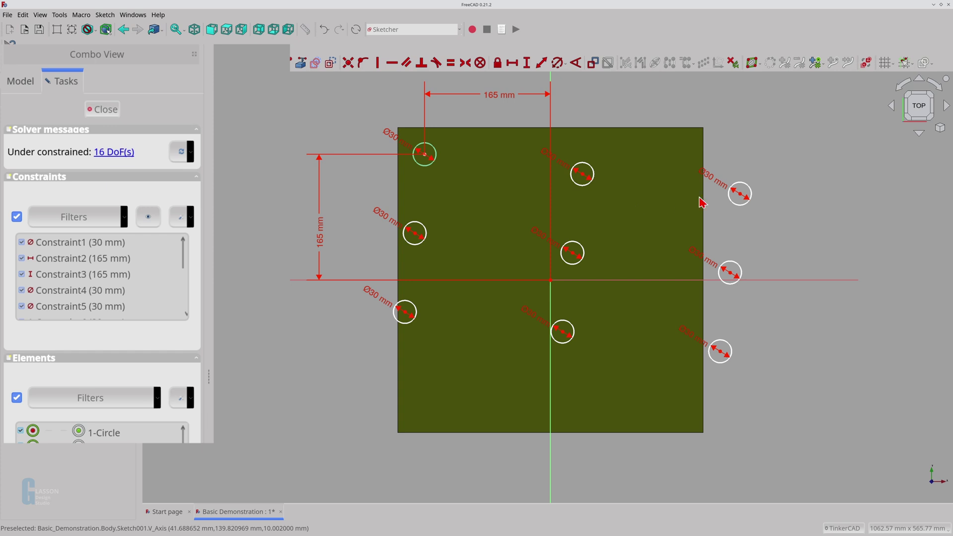
drag(741, 199, 818, 128)
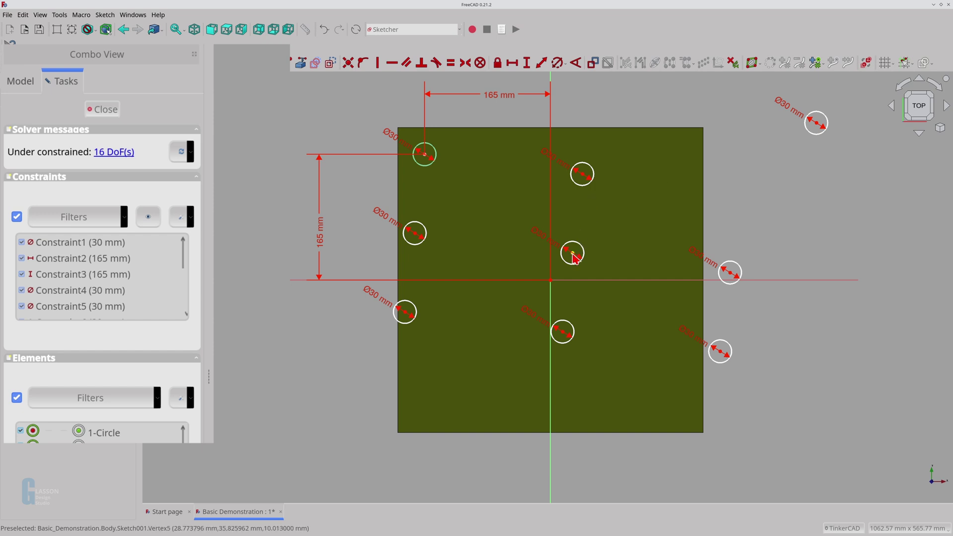
drag(574, 254, 629, 300)
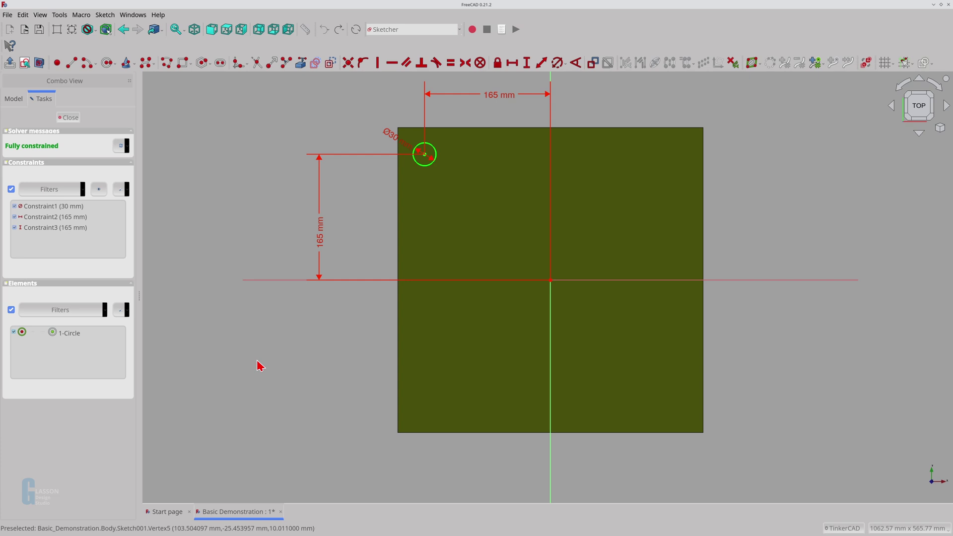
- Repeat the circle as a 3×3 rectangular array of clones
click(426, 171)
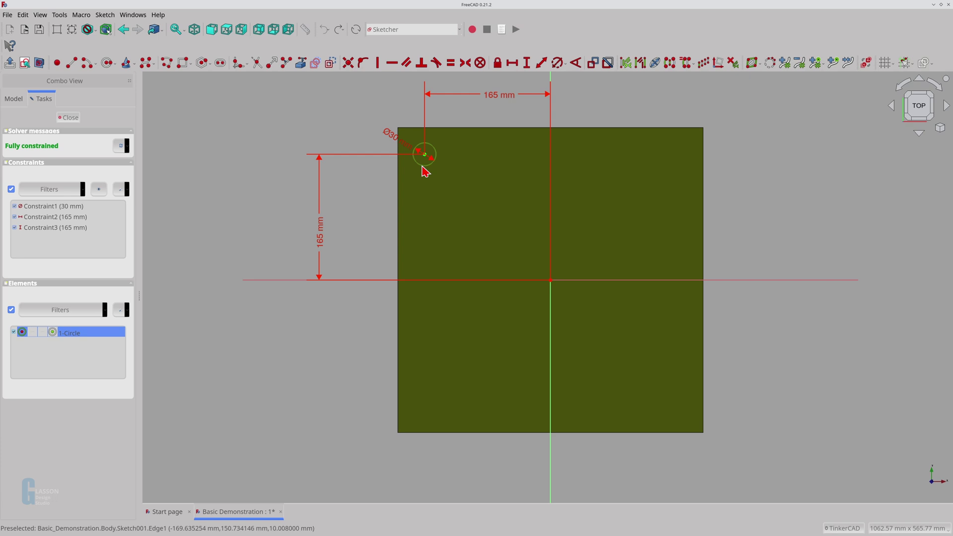
click(707, 69)
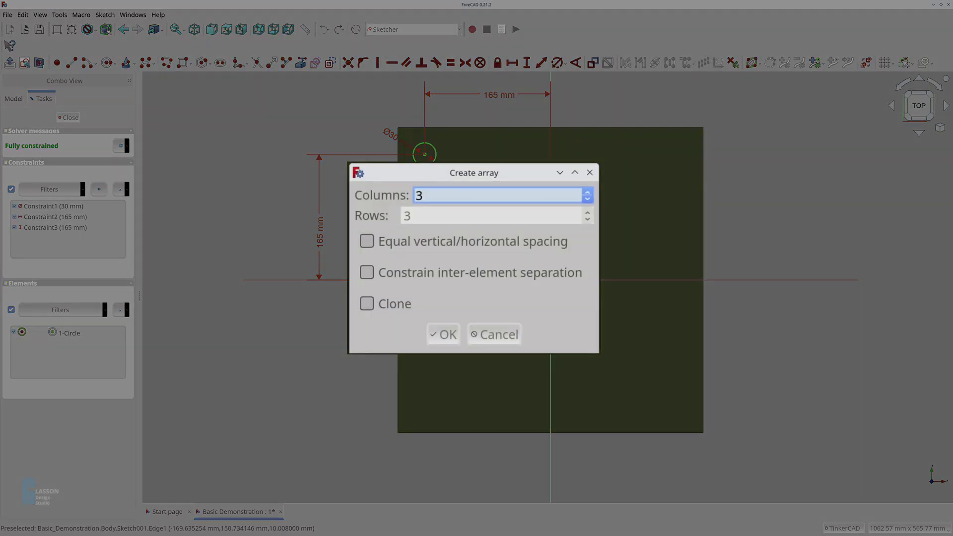
click(386, 306)
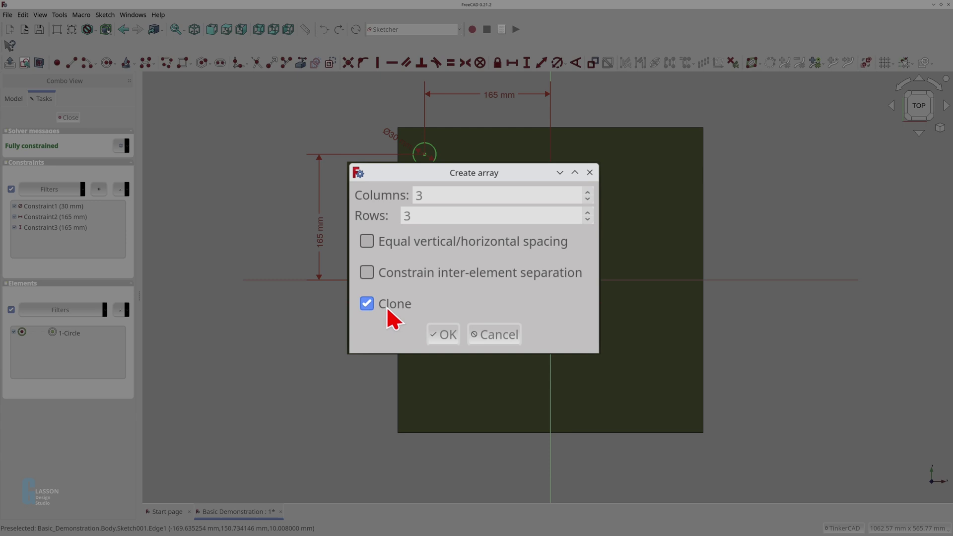
click(442, 335)
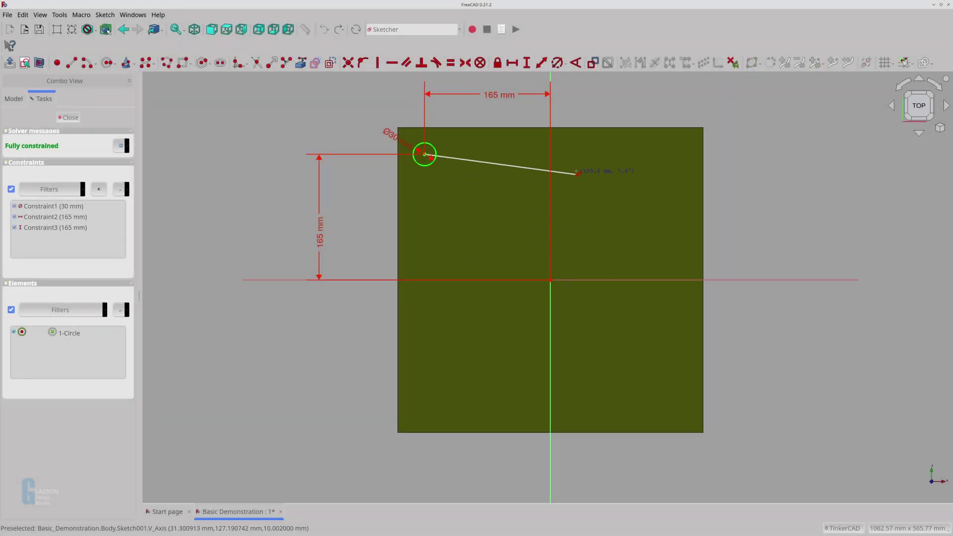
click(577, 172)
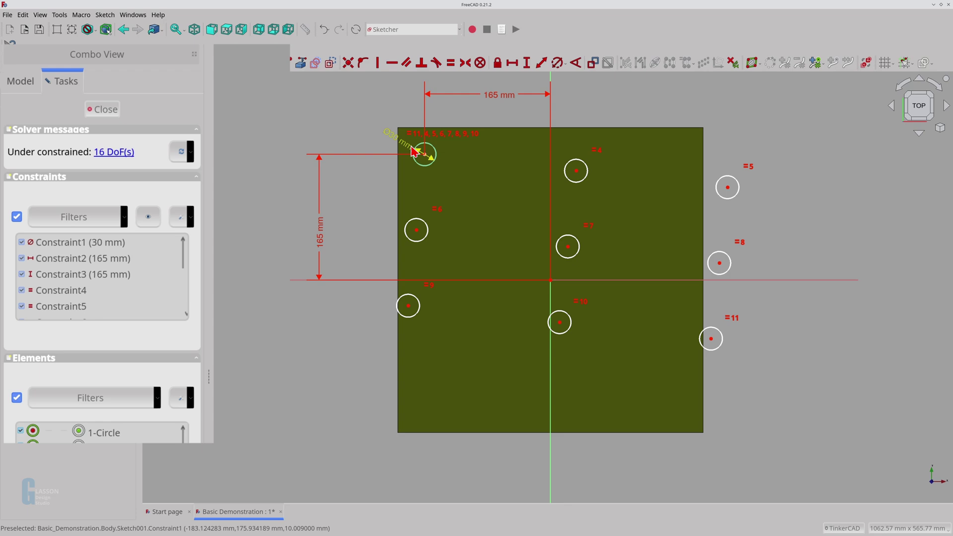
- Change the circle's 30 mm diameter constraint to 50 mm
double_click(391, 137)
text(50)
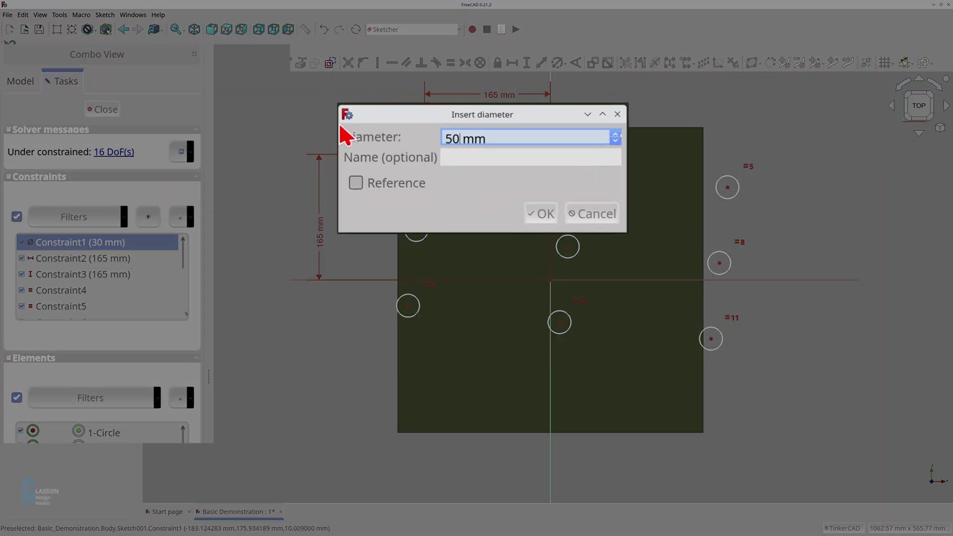
key(Return)
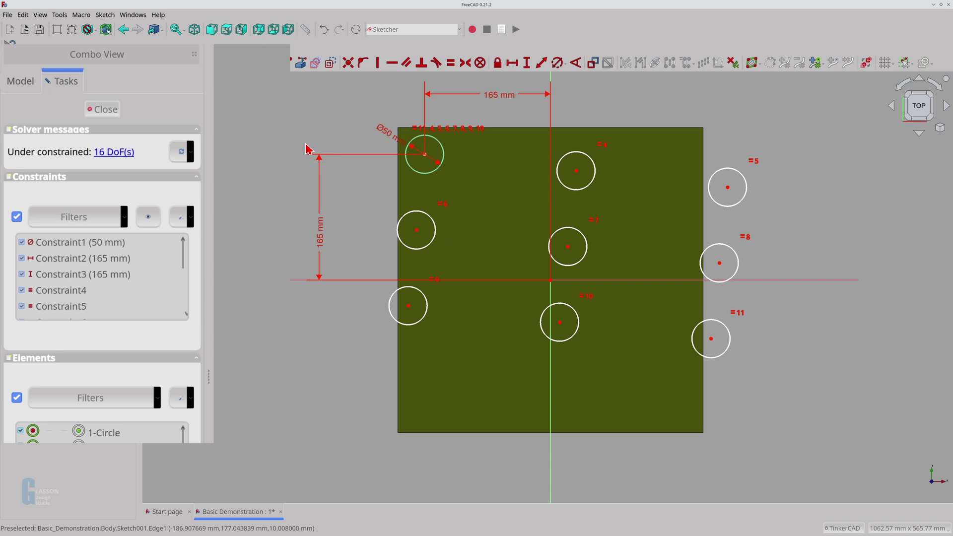
- Delete all sketch elements, then array the rectangle's four lines as a 3×3 clone array
mouse_move(322, 123)
mouse_down()
mouse_move(690, 312)
mouse_move(800, 385)
mouse_up()
key(Delete)
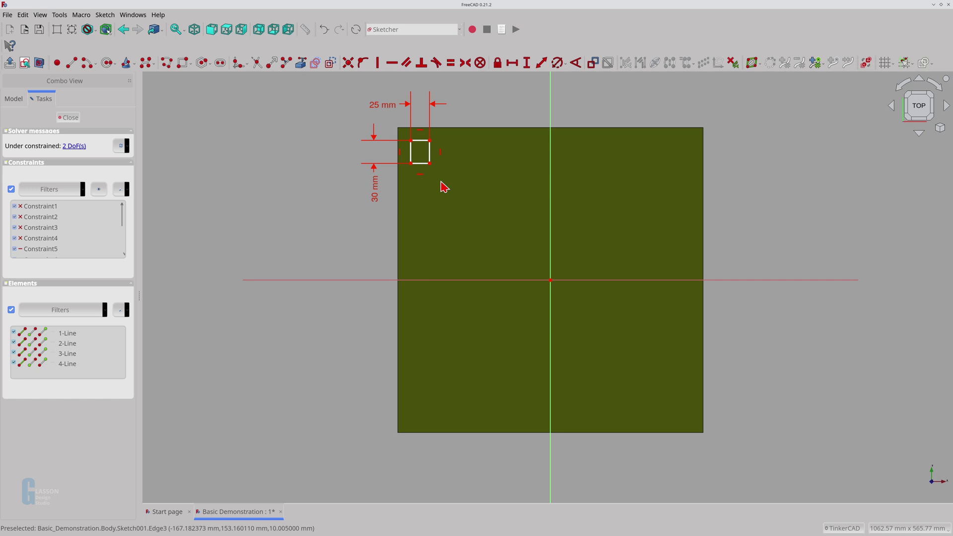
drag(397, 129, 460, 190)
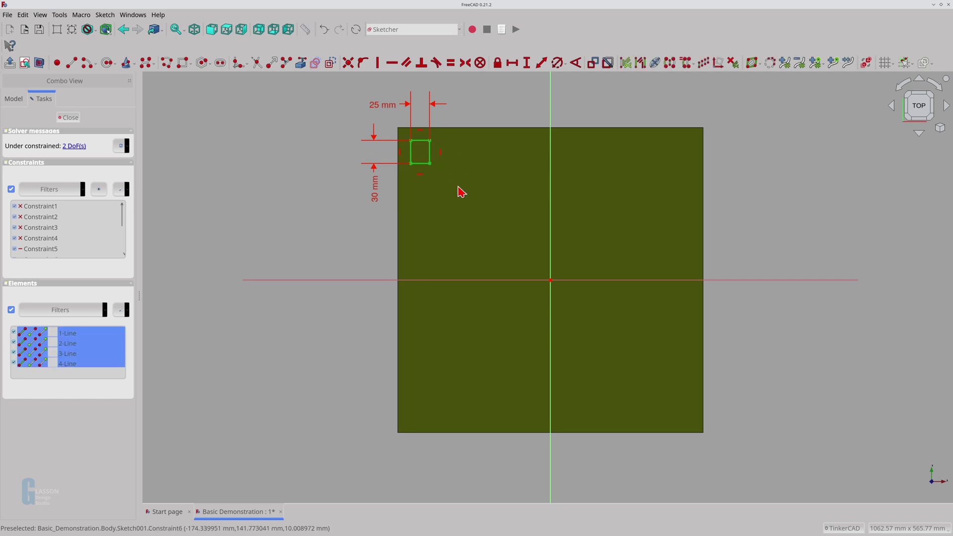
click(704, 70)
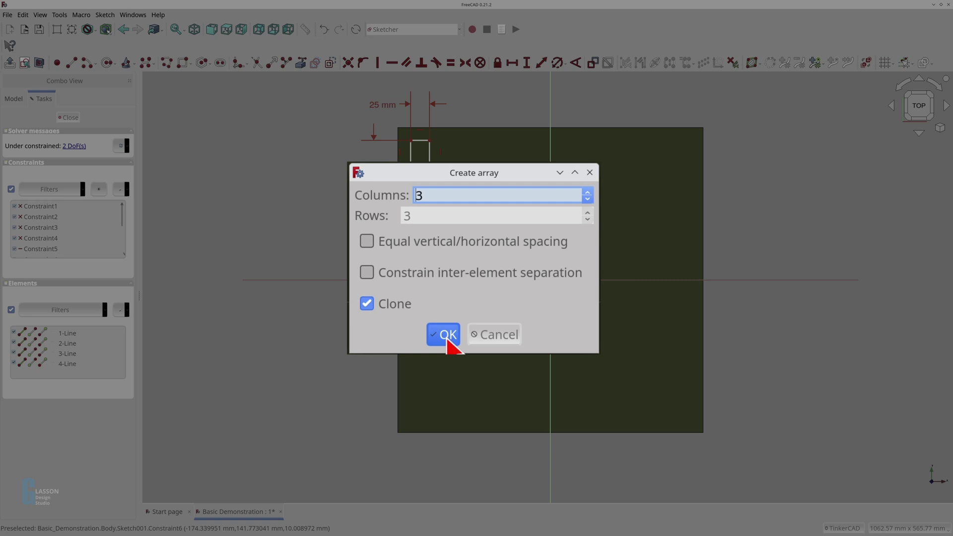
click(447, 341)
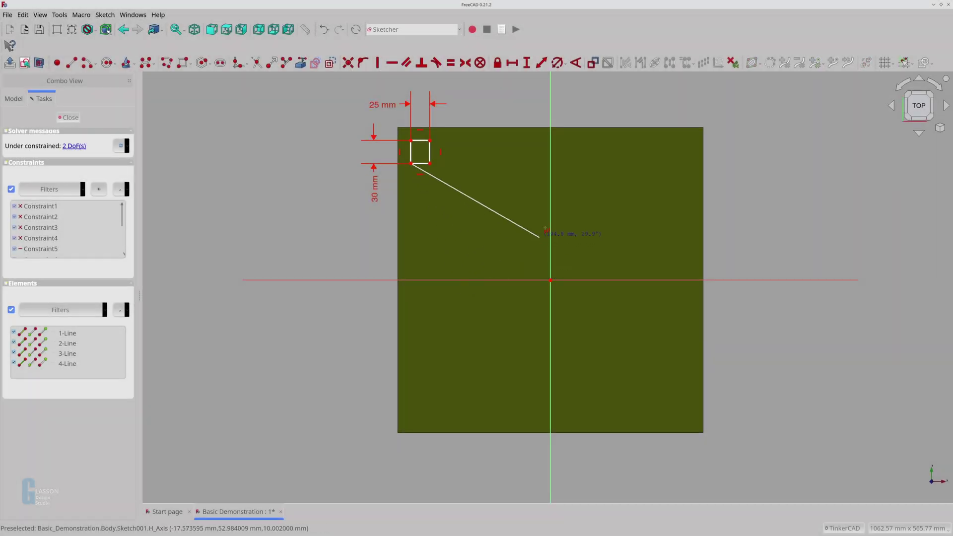
click(567, 205)
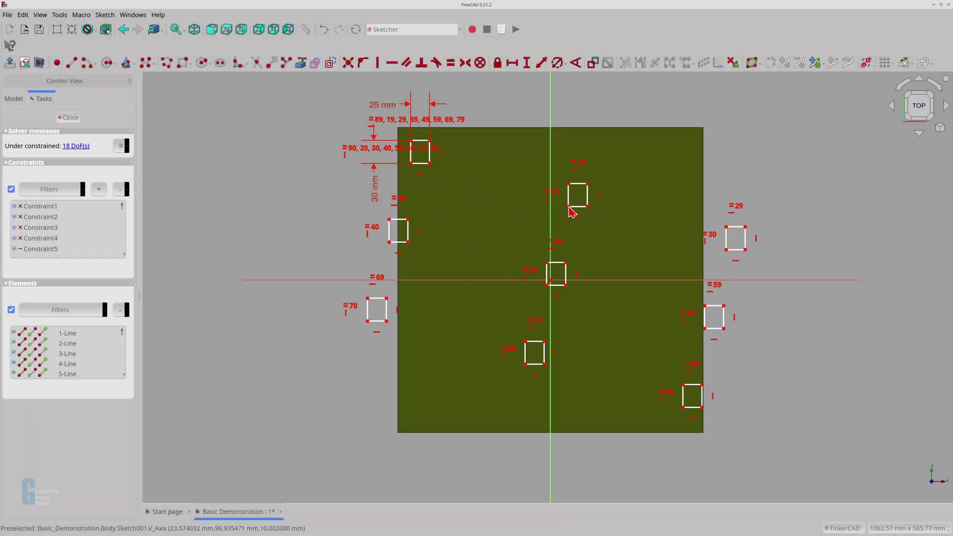
- Change the rectangle's 30 mm height dimension to 45 mm
double_click(377, 199)
text(45)
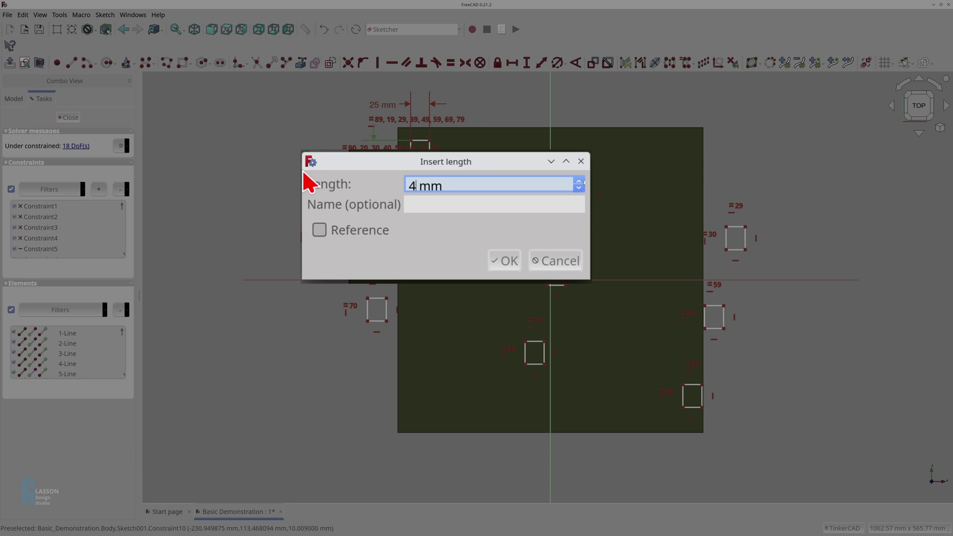
key(Return)
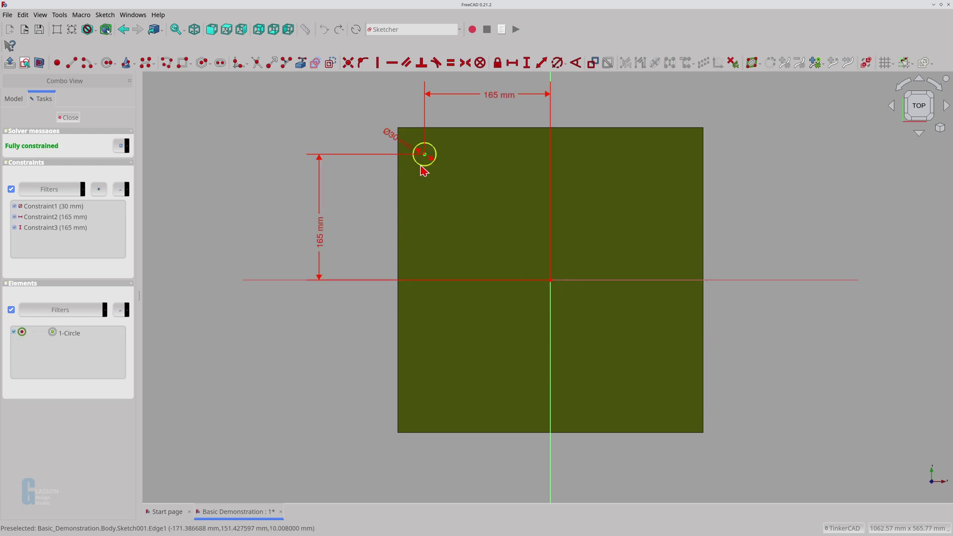
- Array the circle into a 40 × 40 grid with equal spacing and constrained separation
click(425, 165)
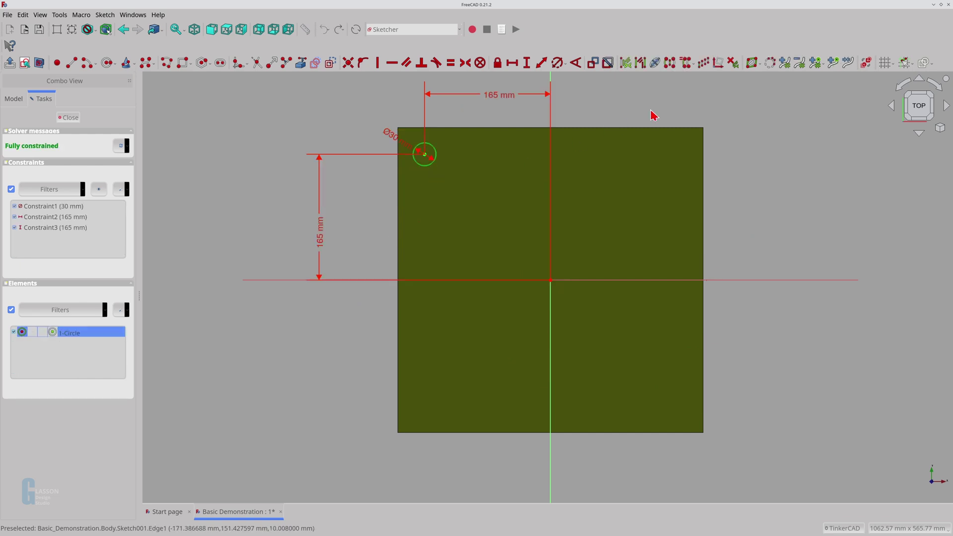
click(700, 63)
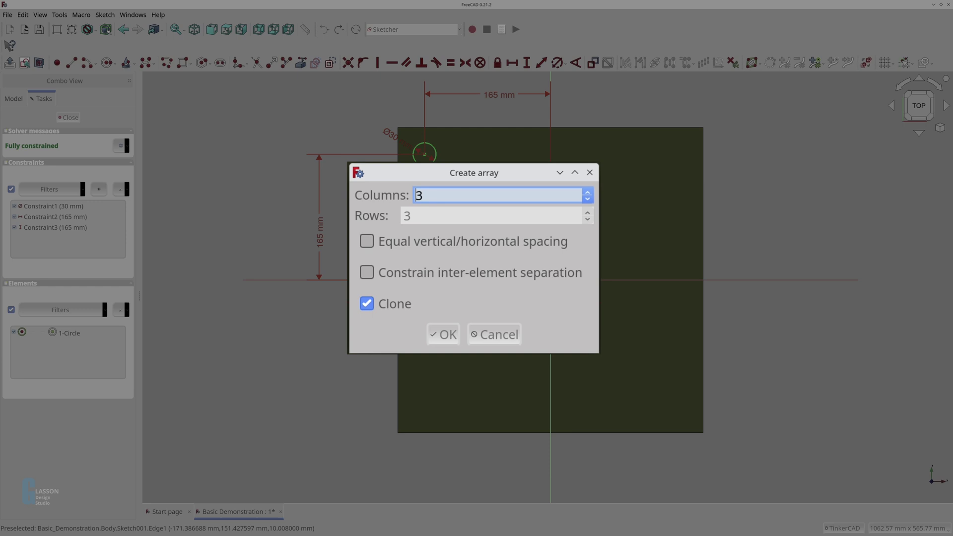
text(40)
key(Tab)
text(40)
click(366, 241)
click(366, 273)
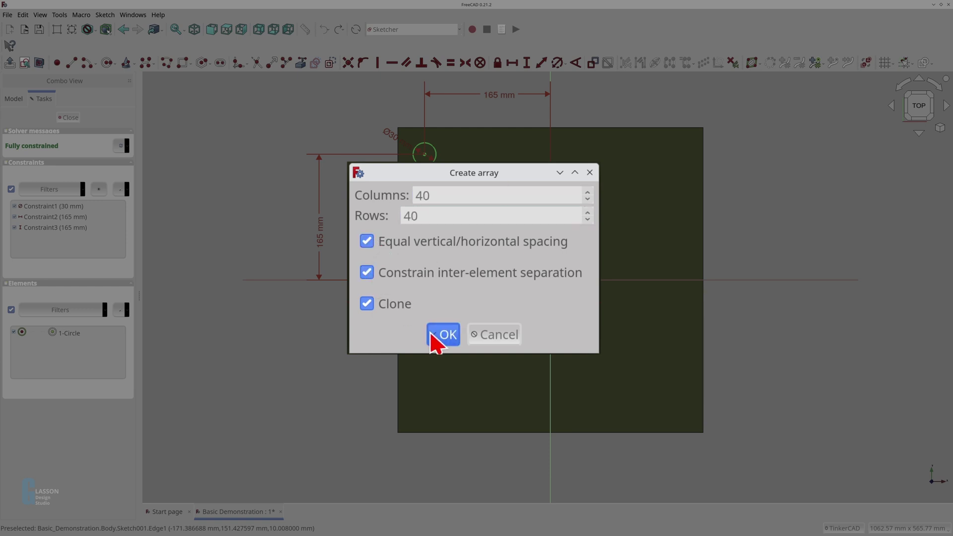
click(431, 336)
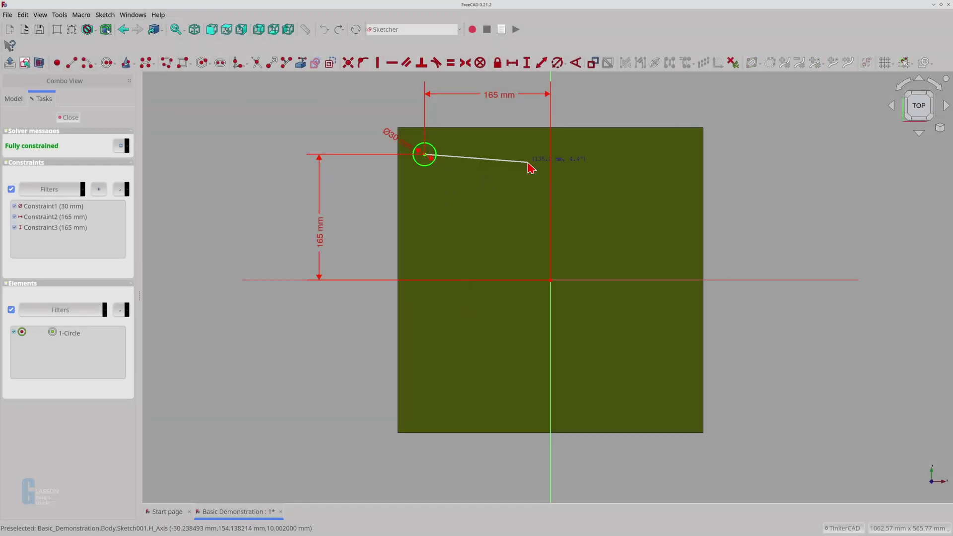
click(530, 167)
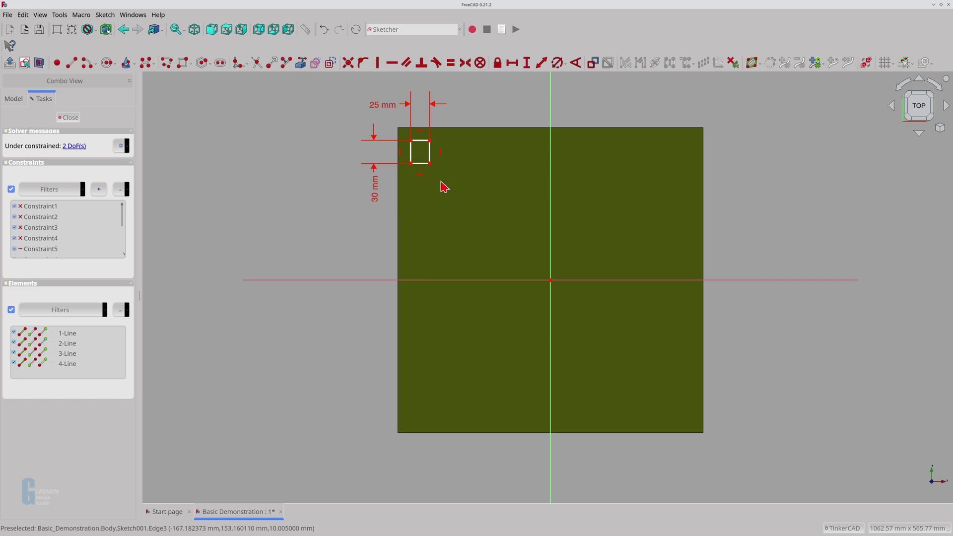
- Repeat the rectangle's four lines as a 3×3 rectangular array of clones
drag(396, 129, 460, 190)
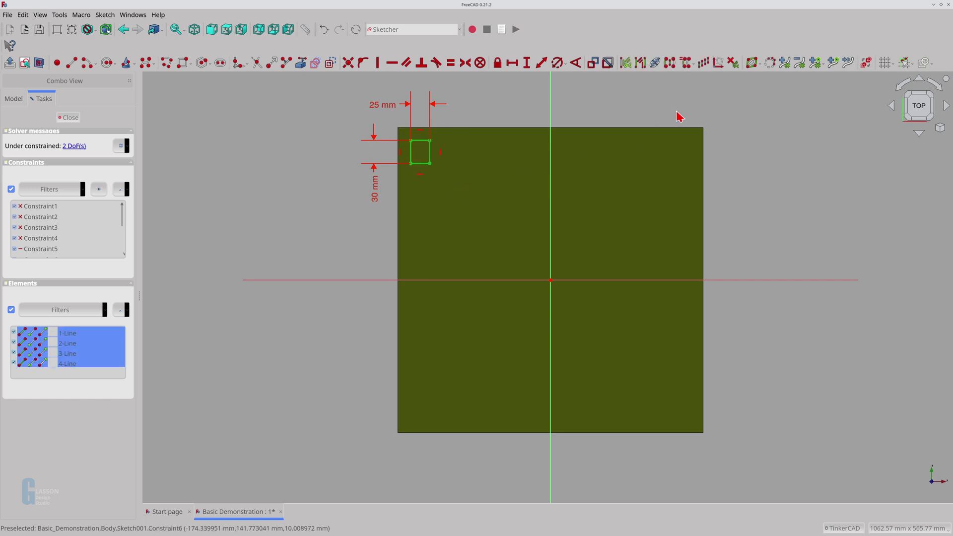
click(704, 62)
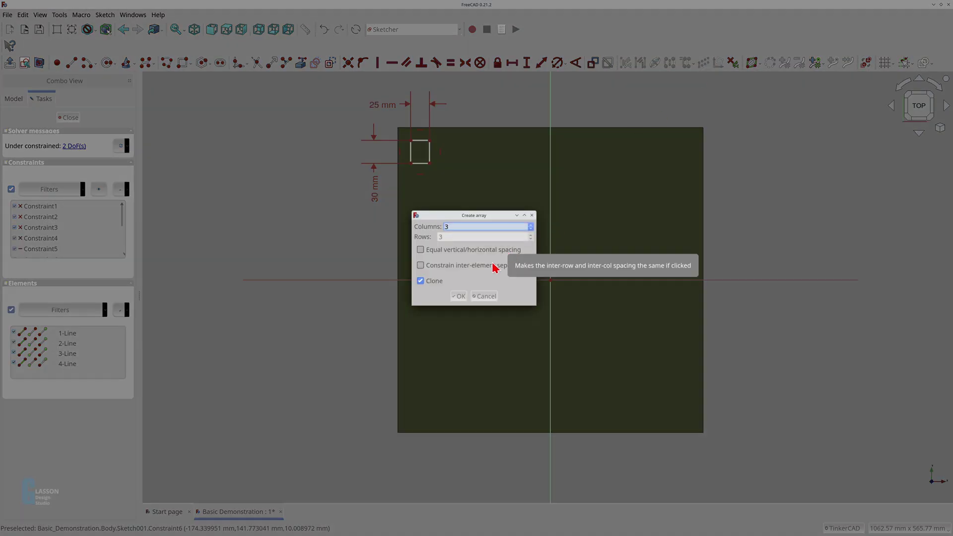
click(459, 297)
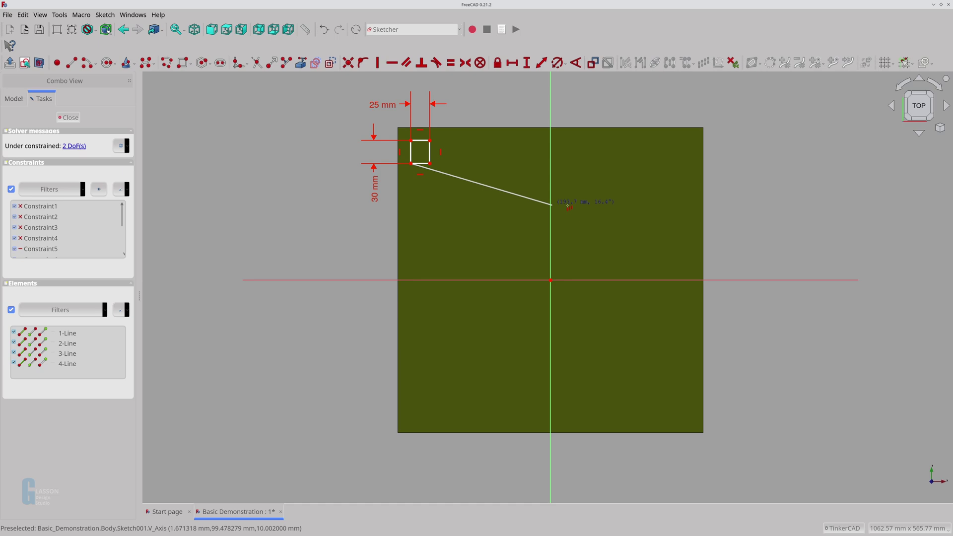
click(577, 195)
- Set the rectangle's height dimension to 45 mm
double_click(376, 198)
text(45)
key(Return)
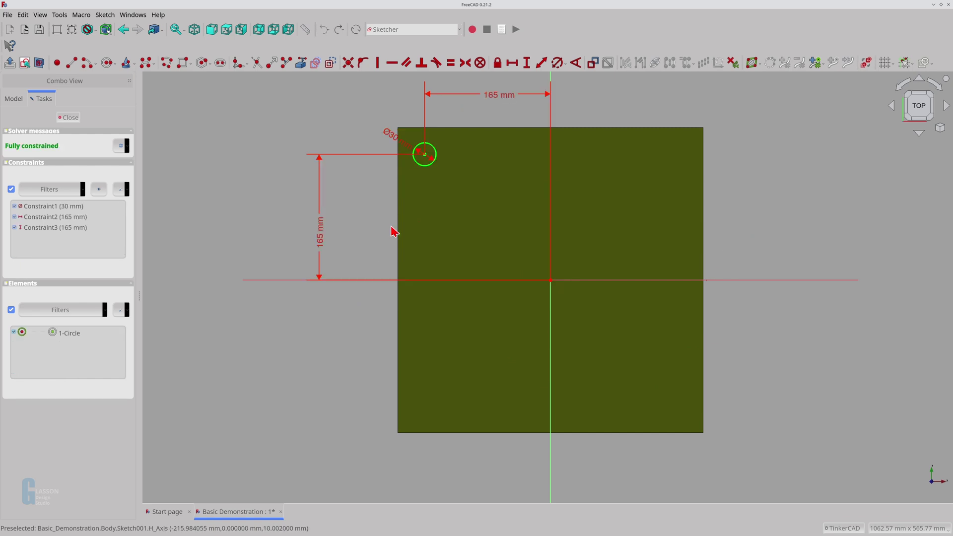
- Array the circle as a 40 × 40 clone grid and place it on the pad
click(423, 166)
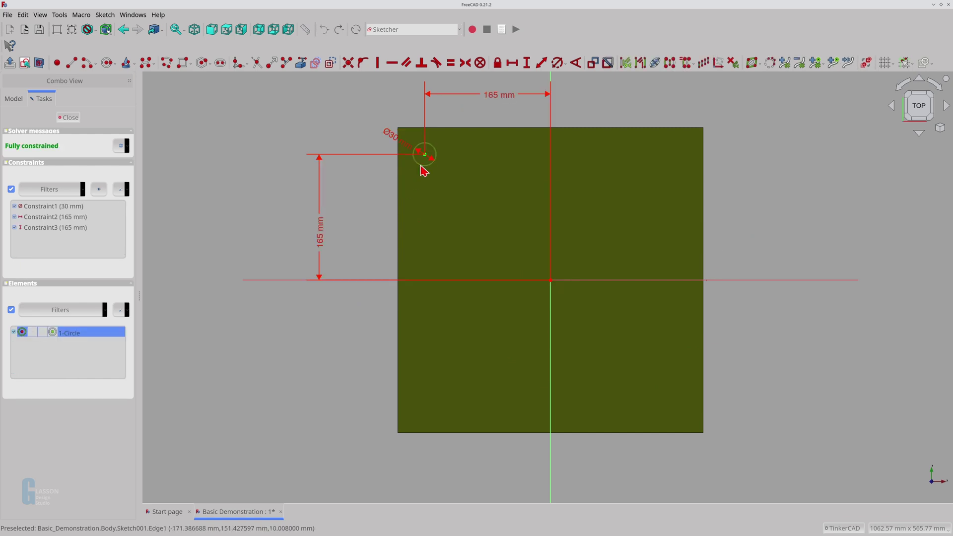
click(704, 64)
click(421, 250)
click(458, 296)
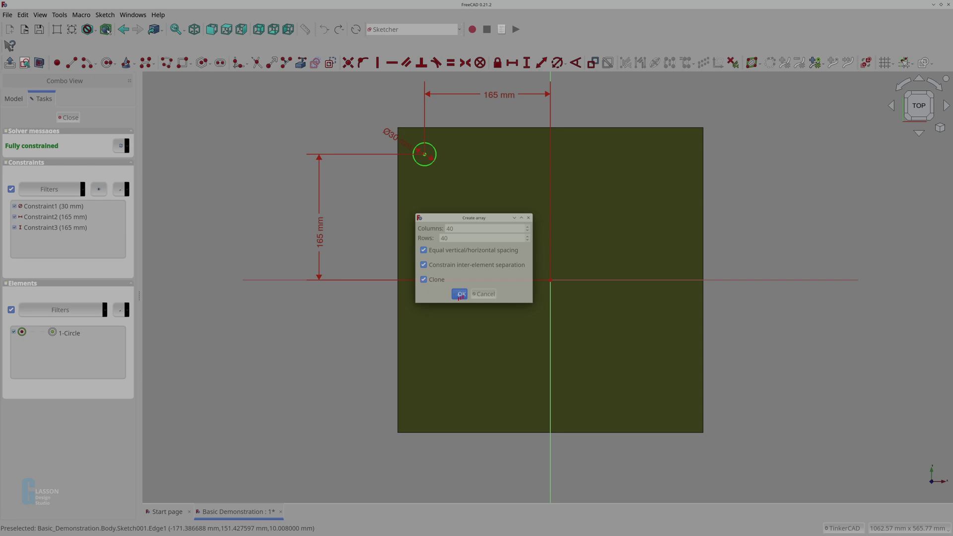